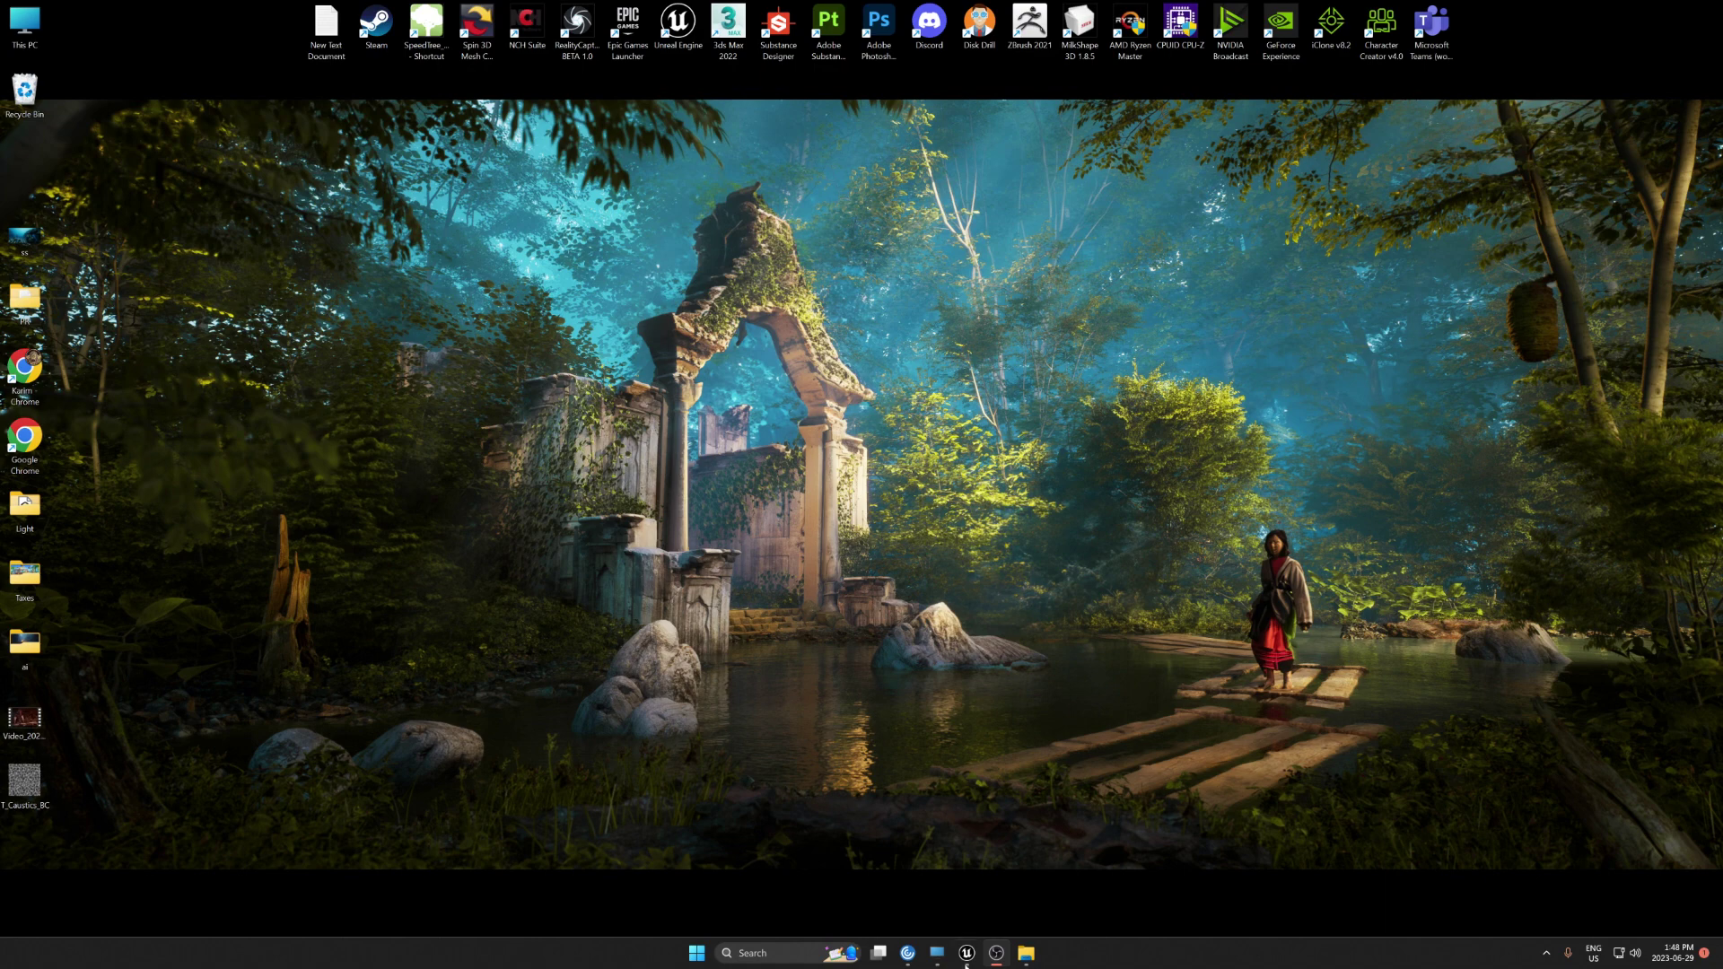
Switch to Unreal Editor and inspect the sunset cubemap texture assigned to the HDRI backdrop
click(967, 949)
key(g)
key(g)
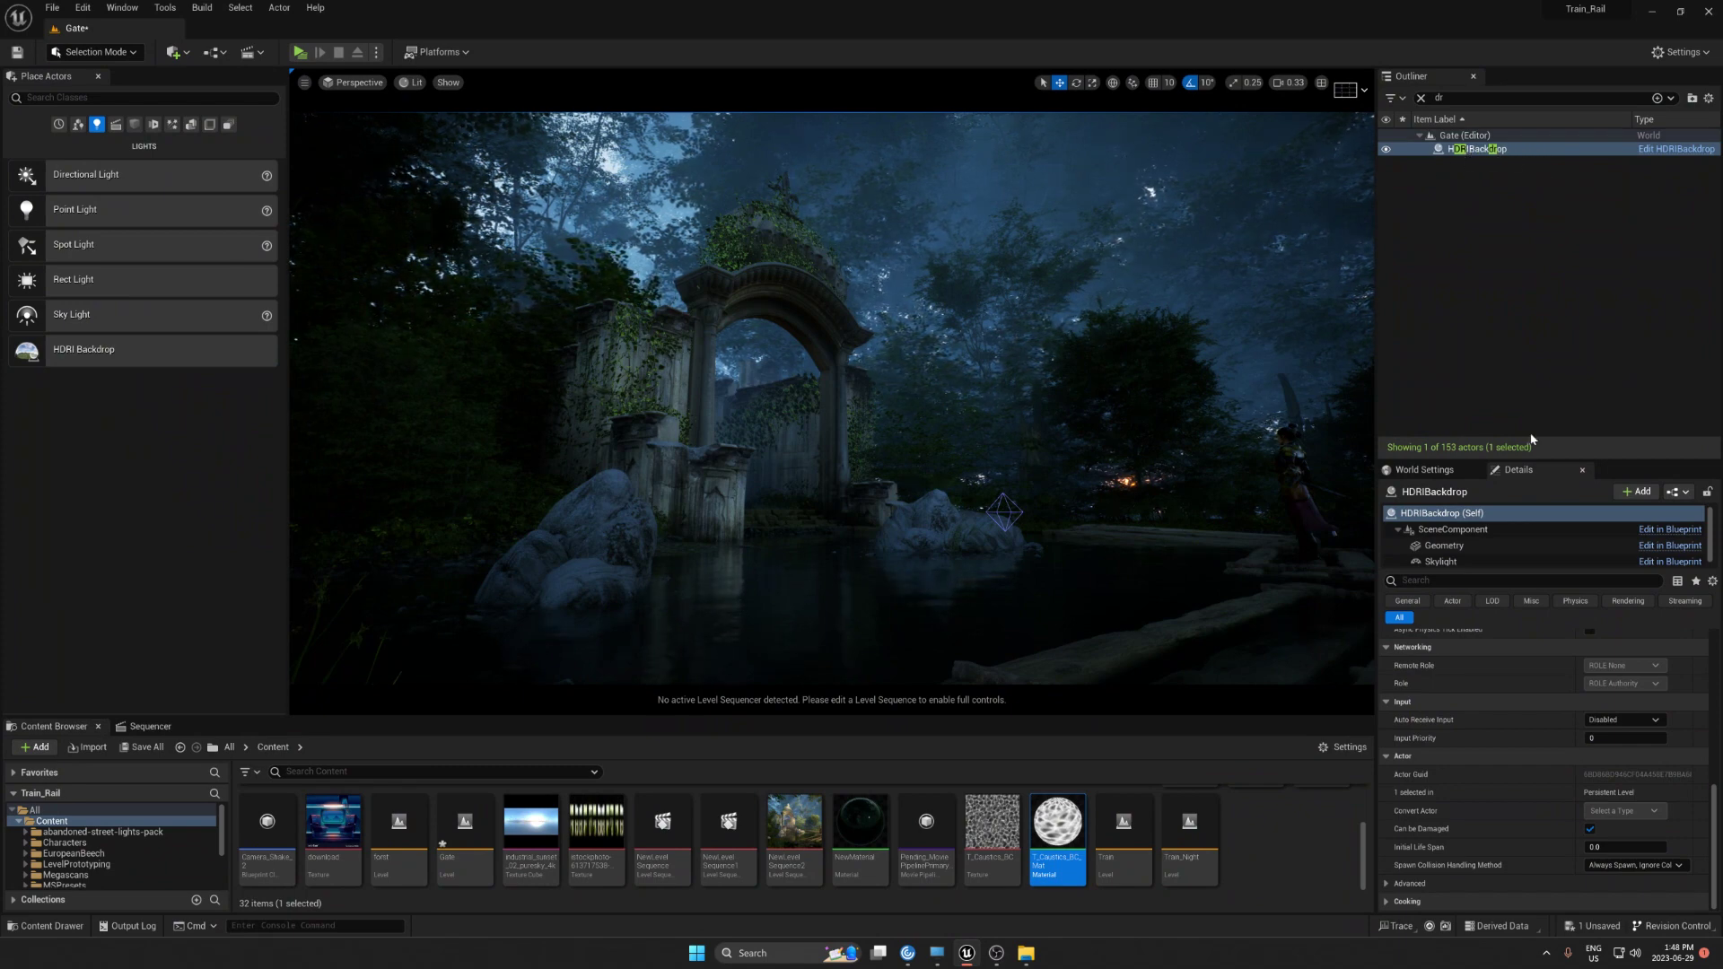
scroll(1598, 738, up, 10)
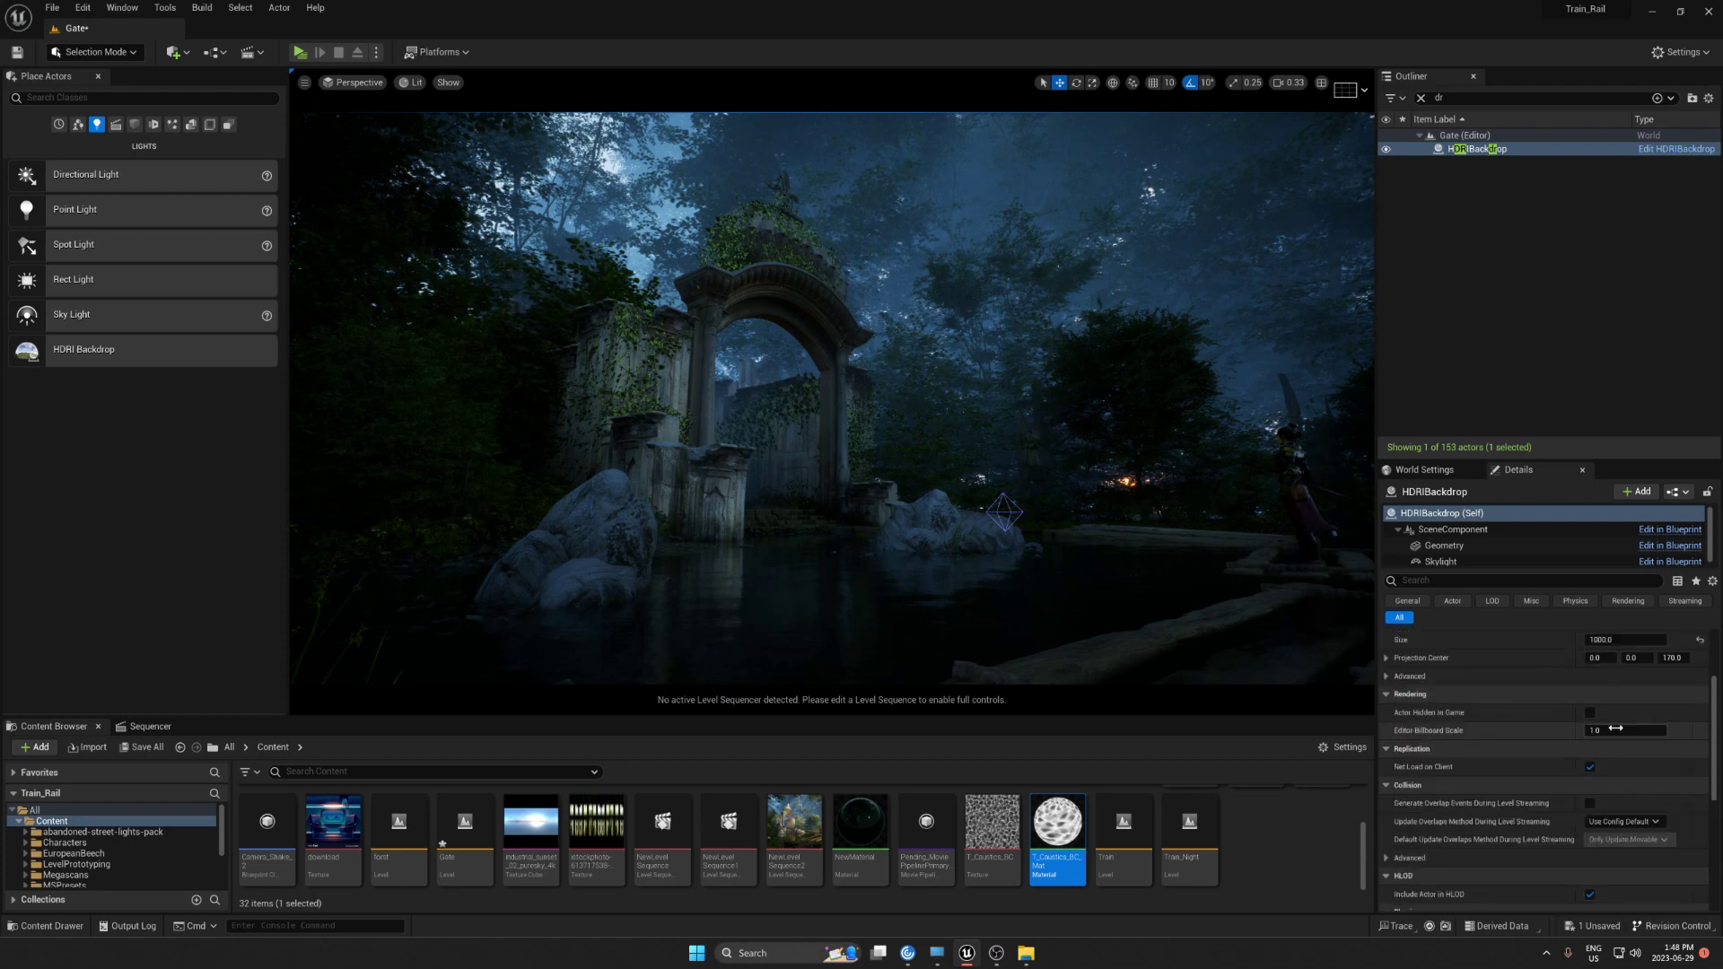
double_click(1600, 744)
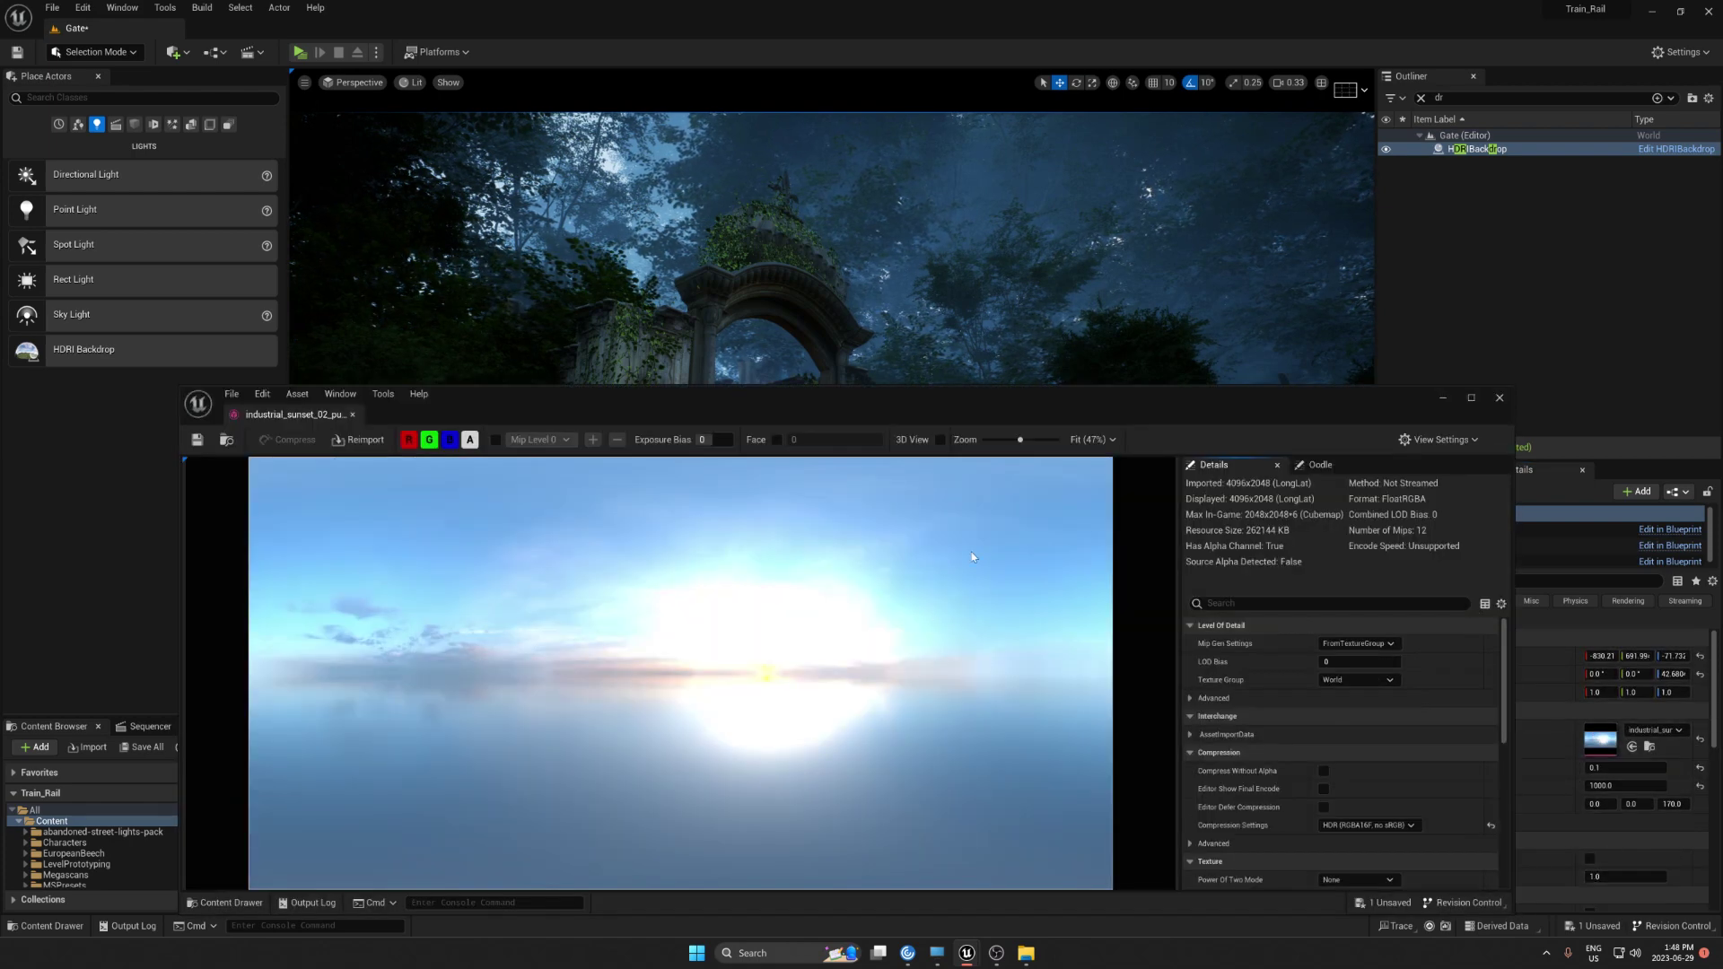
drag(1016, 411, 1051, 315)
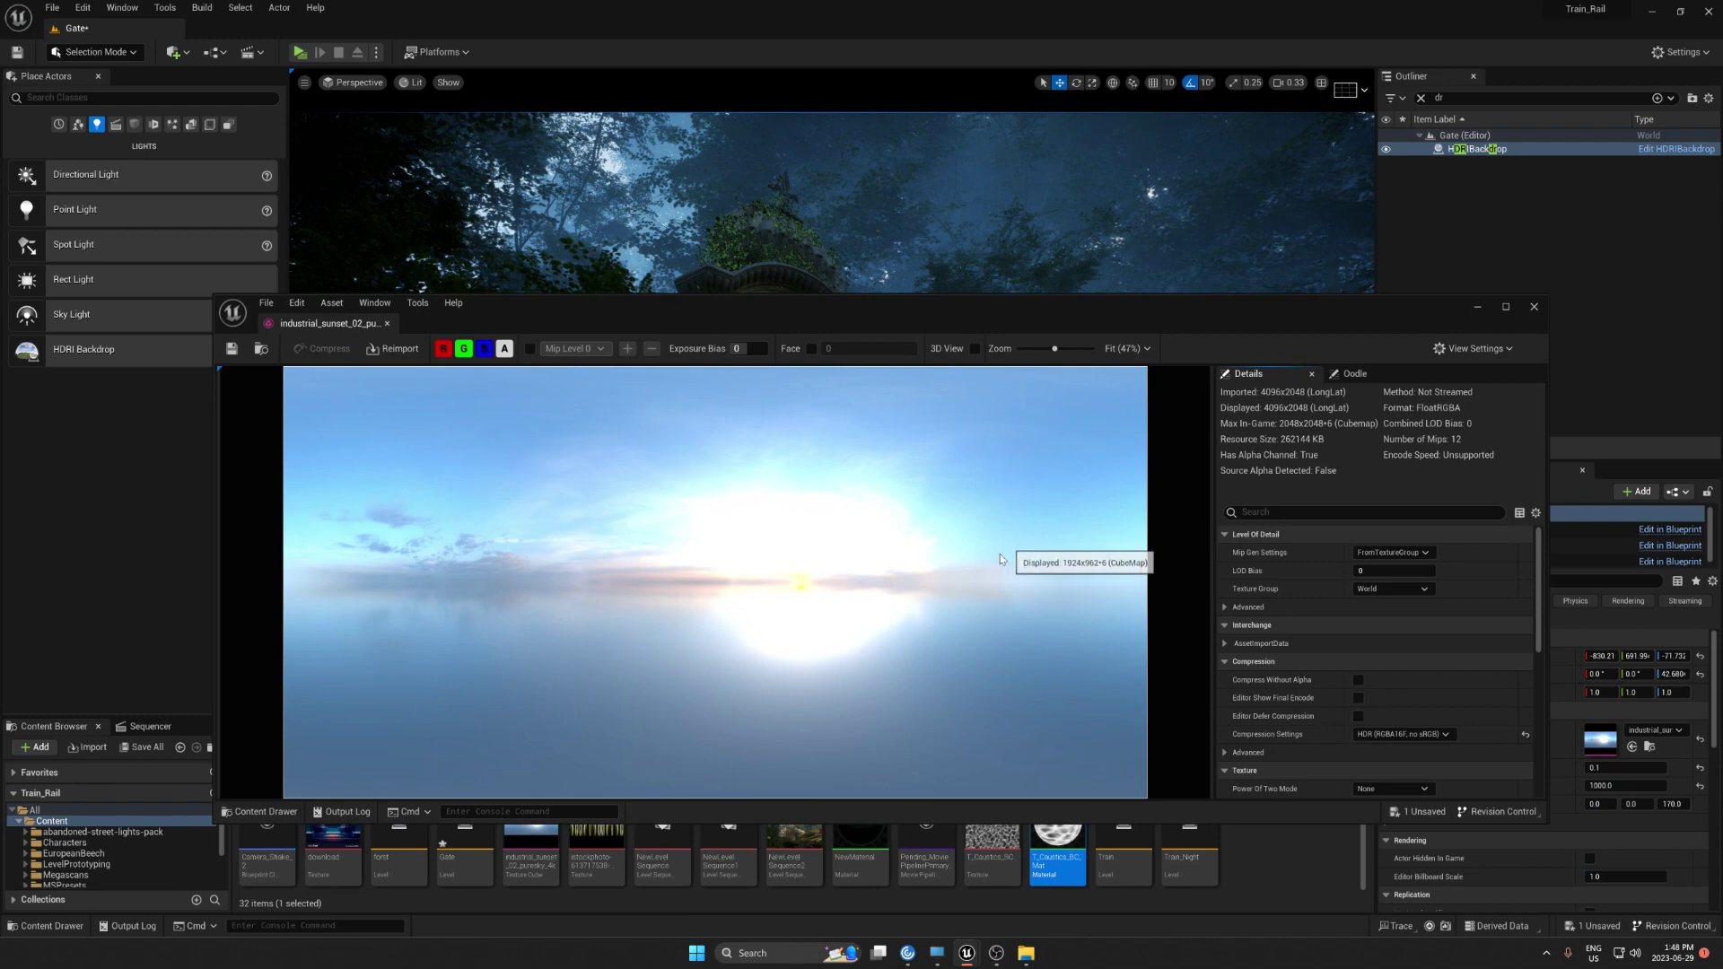
click(1535, 308)
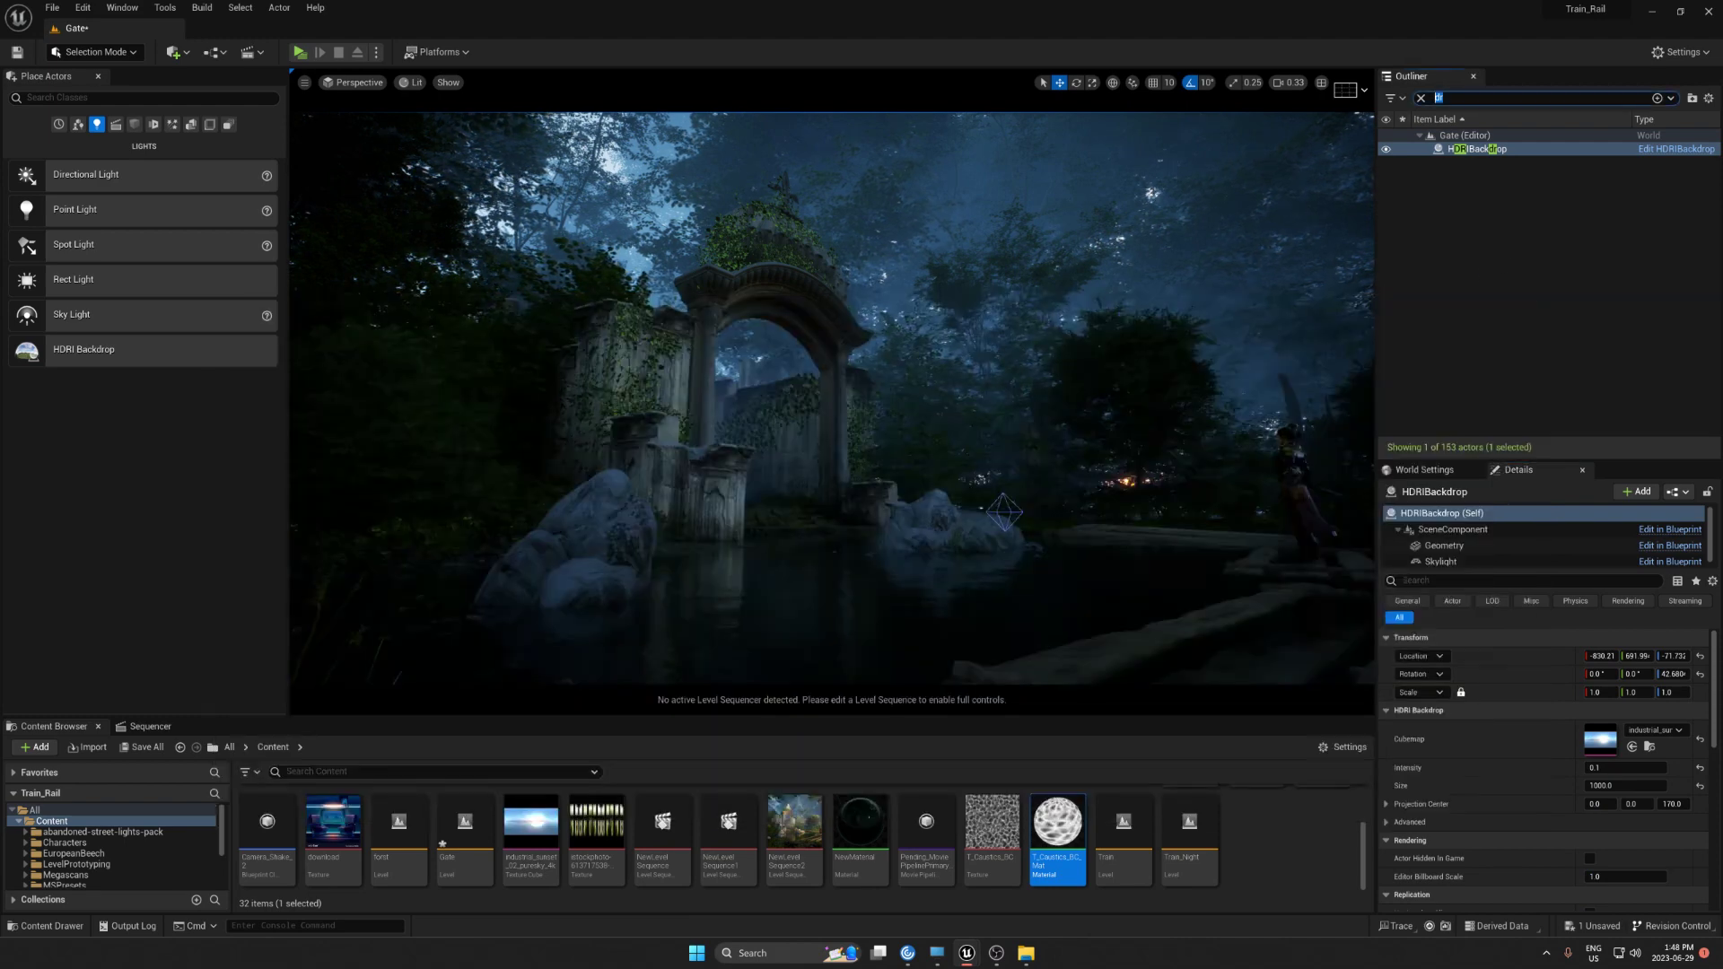
Clear the Outliner search filter so that all actors in the level are listed
click(1420, 98)
click(1103, 297)
key(g)
key(g)
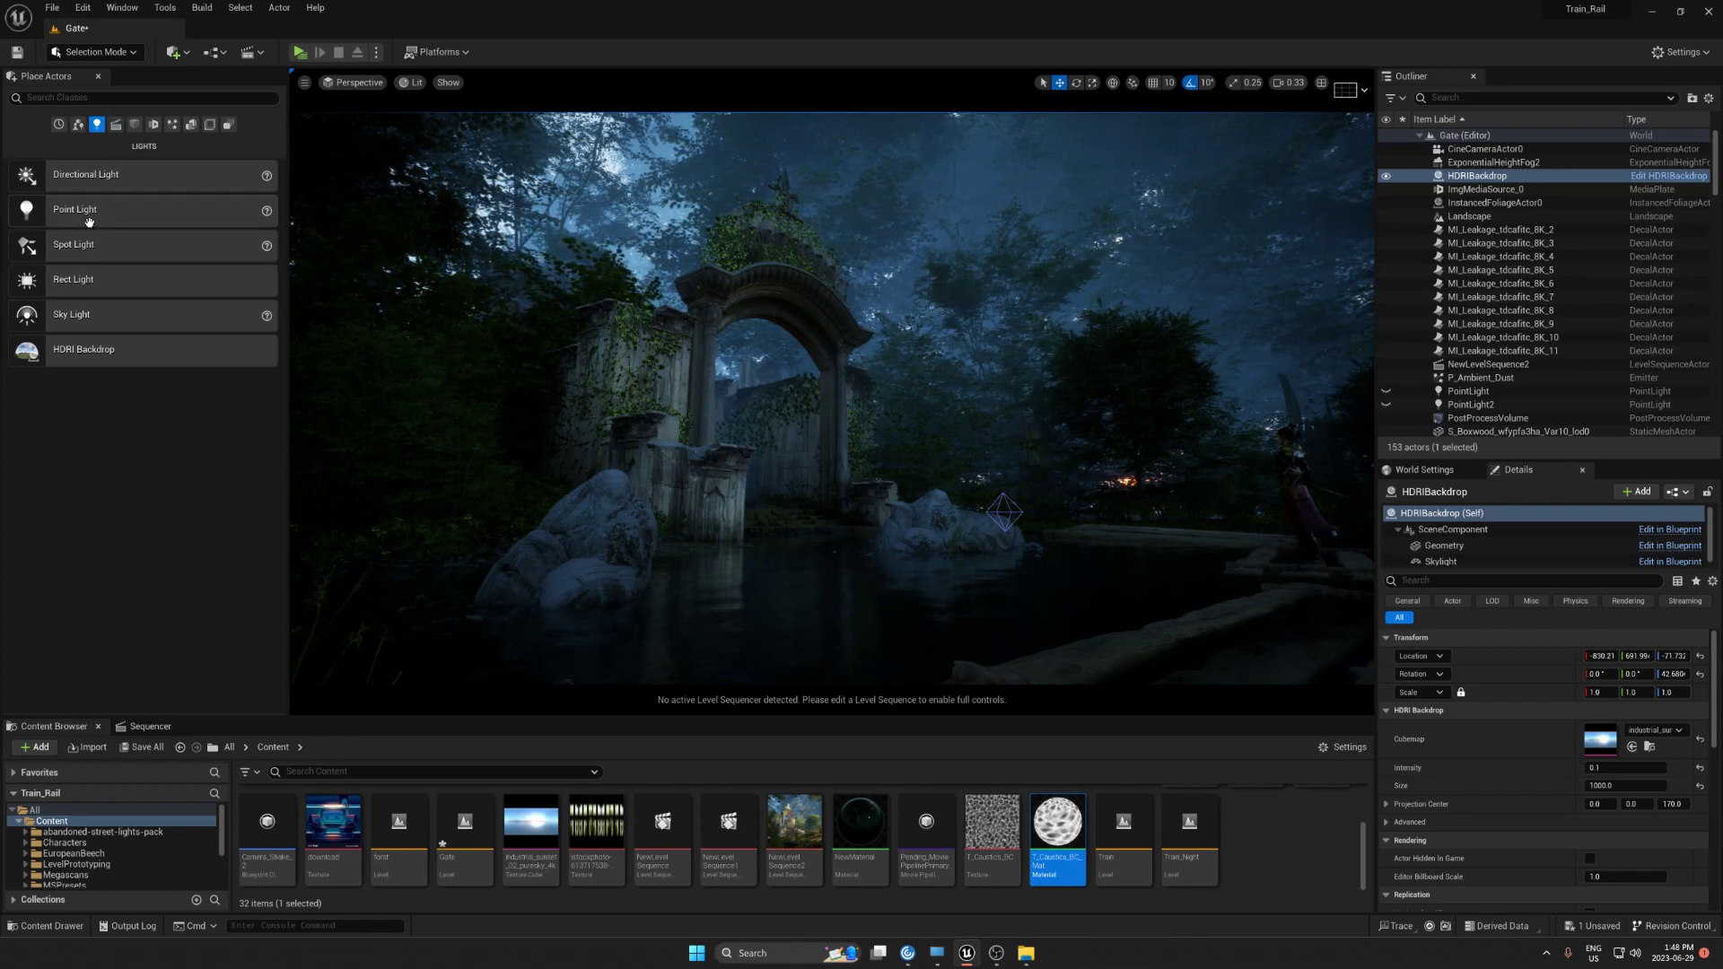
Try lighting the scene with a directional light placed over the pond
drag(81, 175, 932, 546)
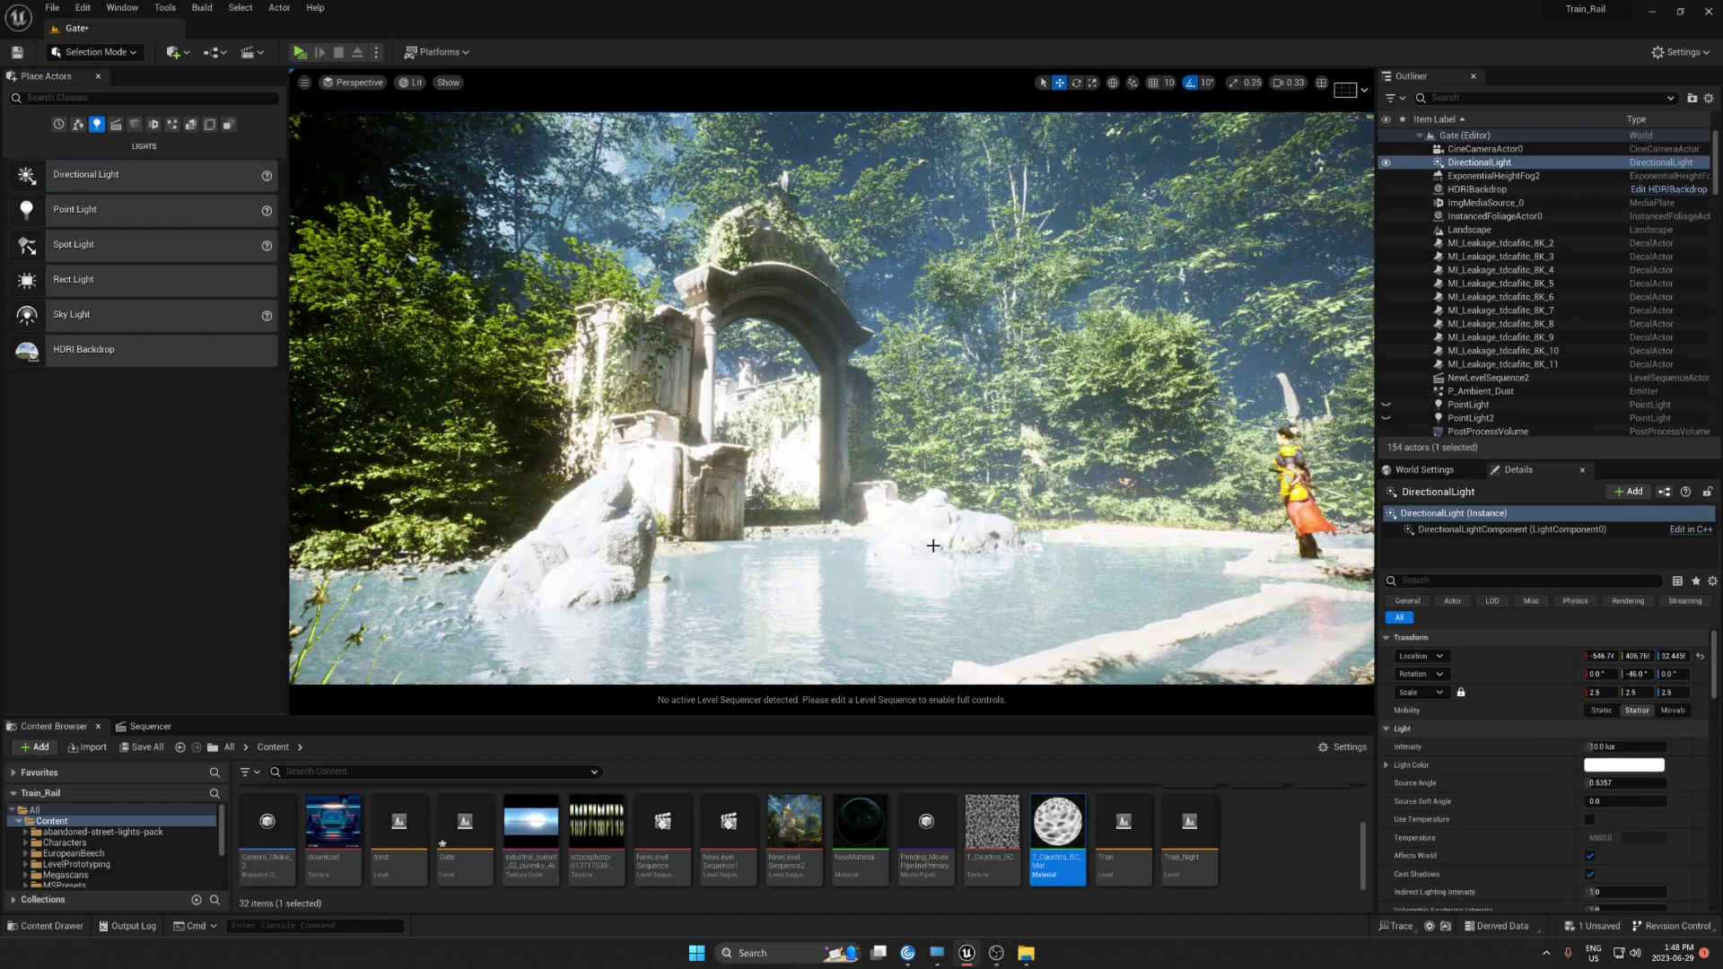
key(g)
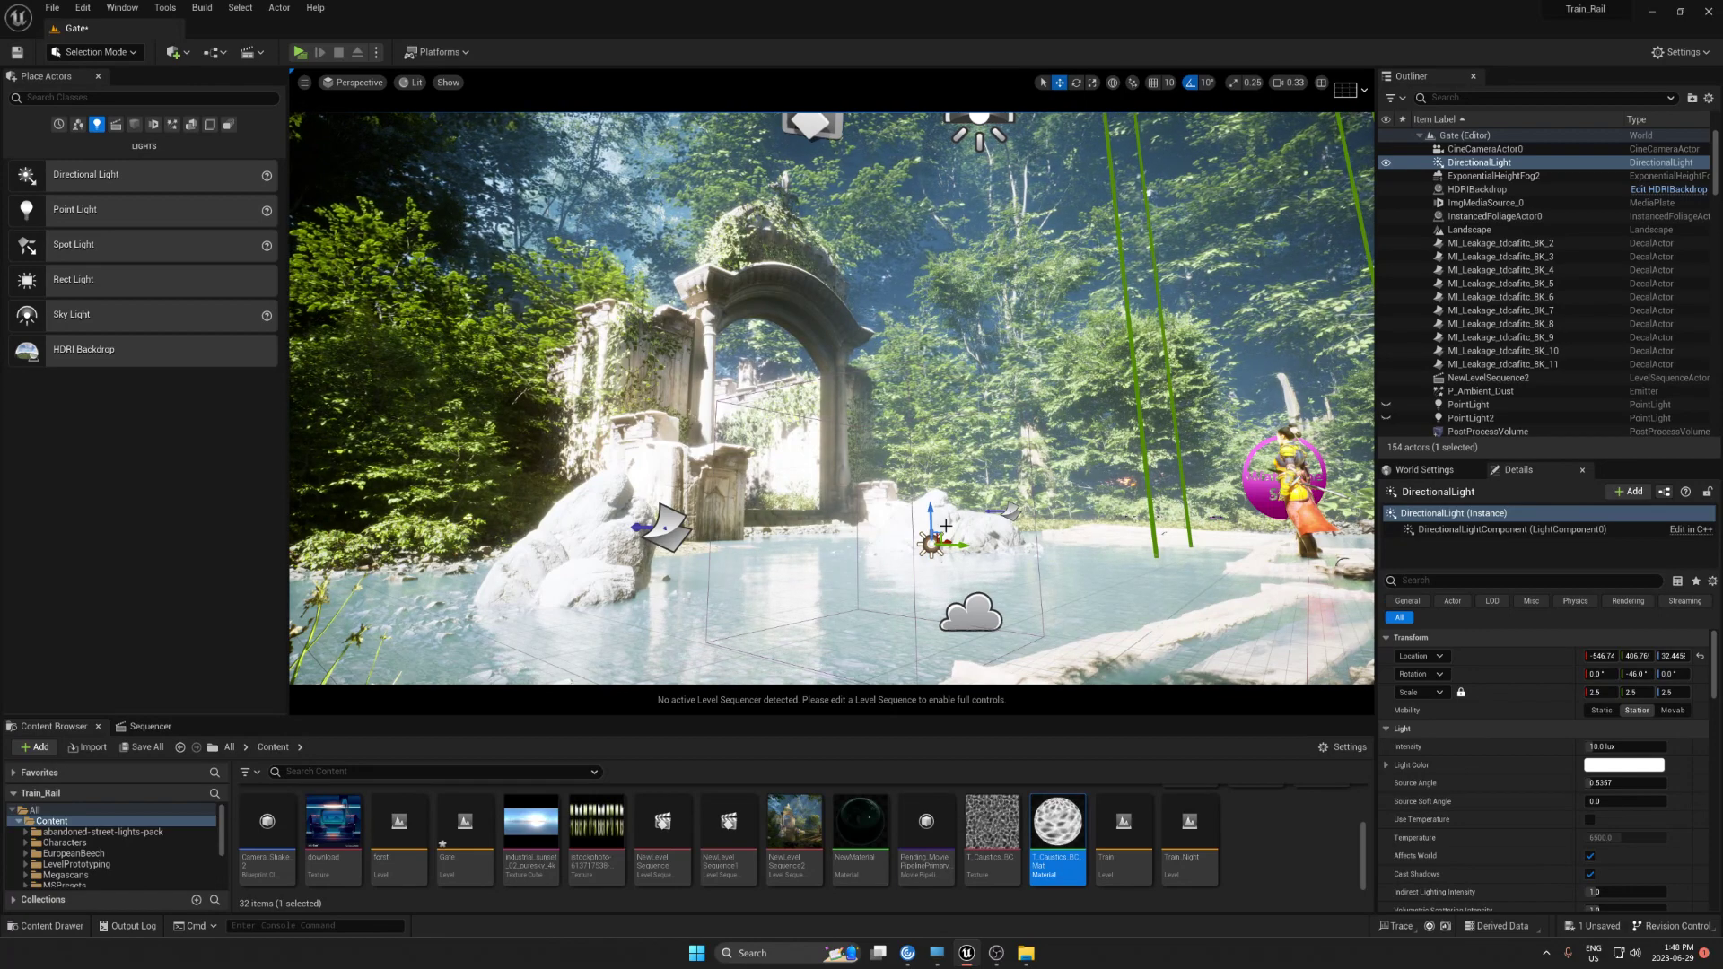
key(Delete)
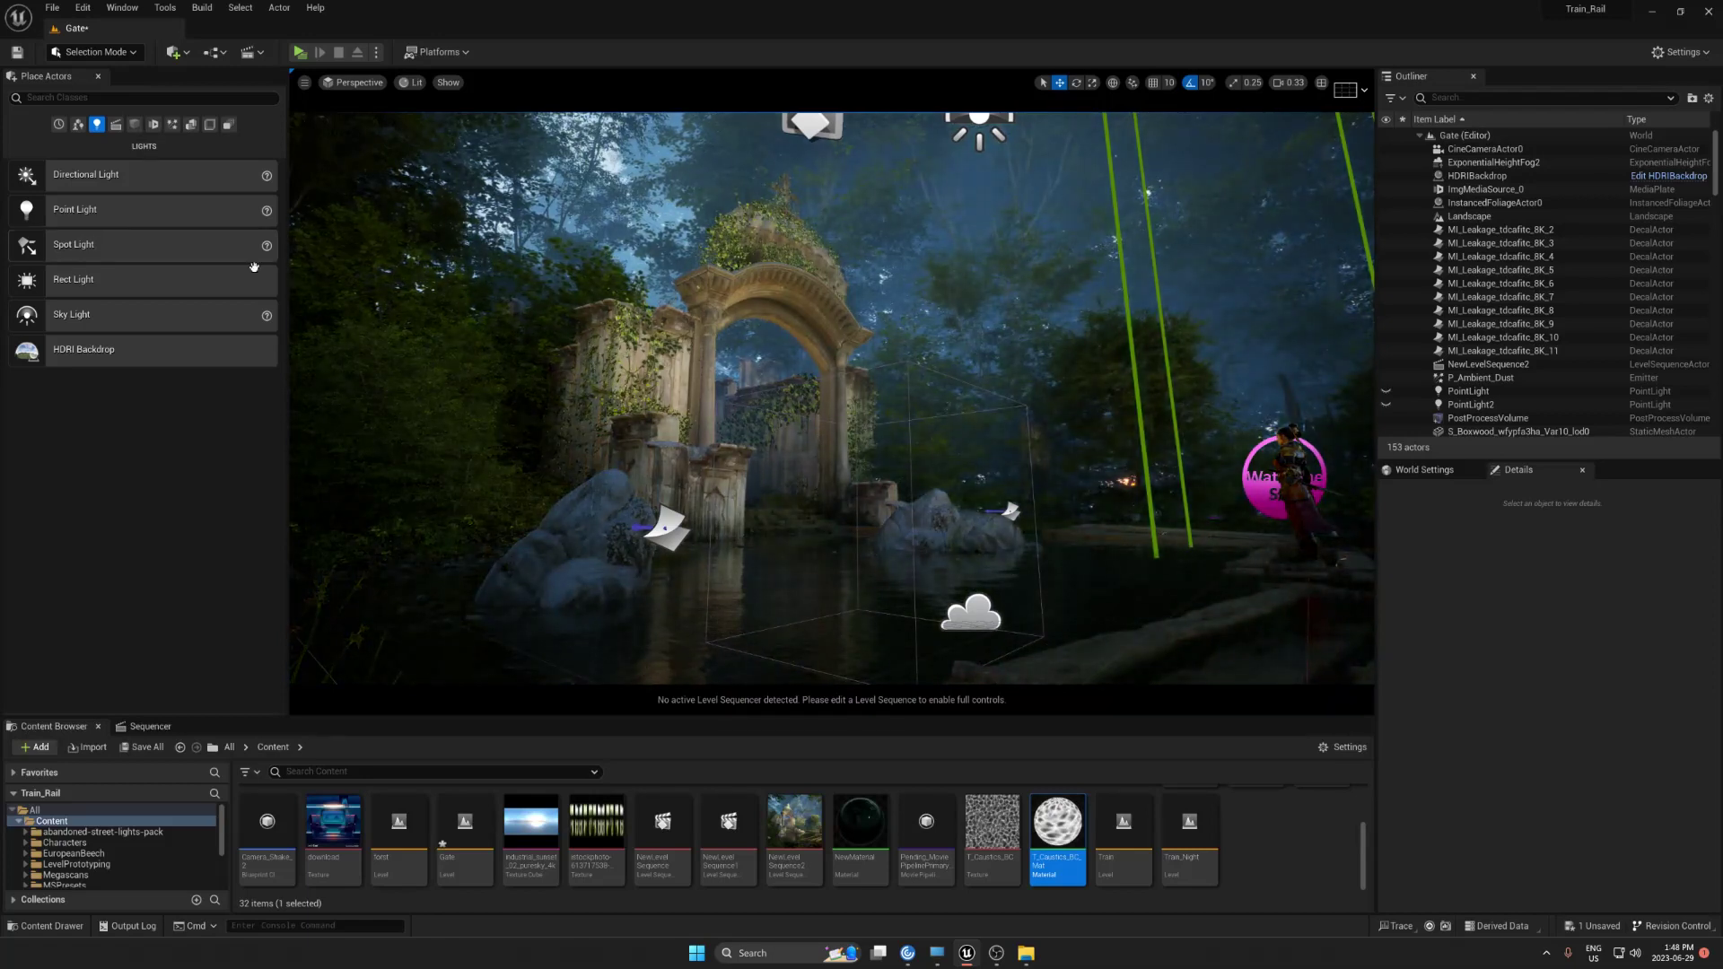
Add a spot light over the pond and raise it to a height of about 776 near the arch
click(1385, 177)
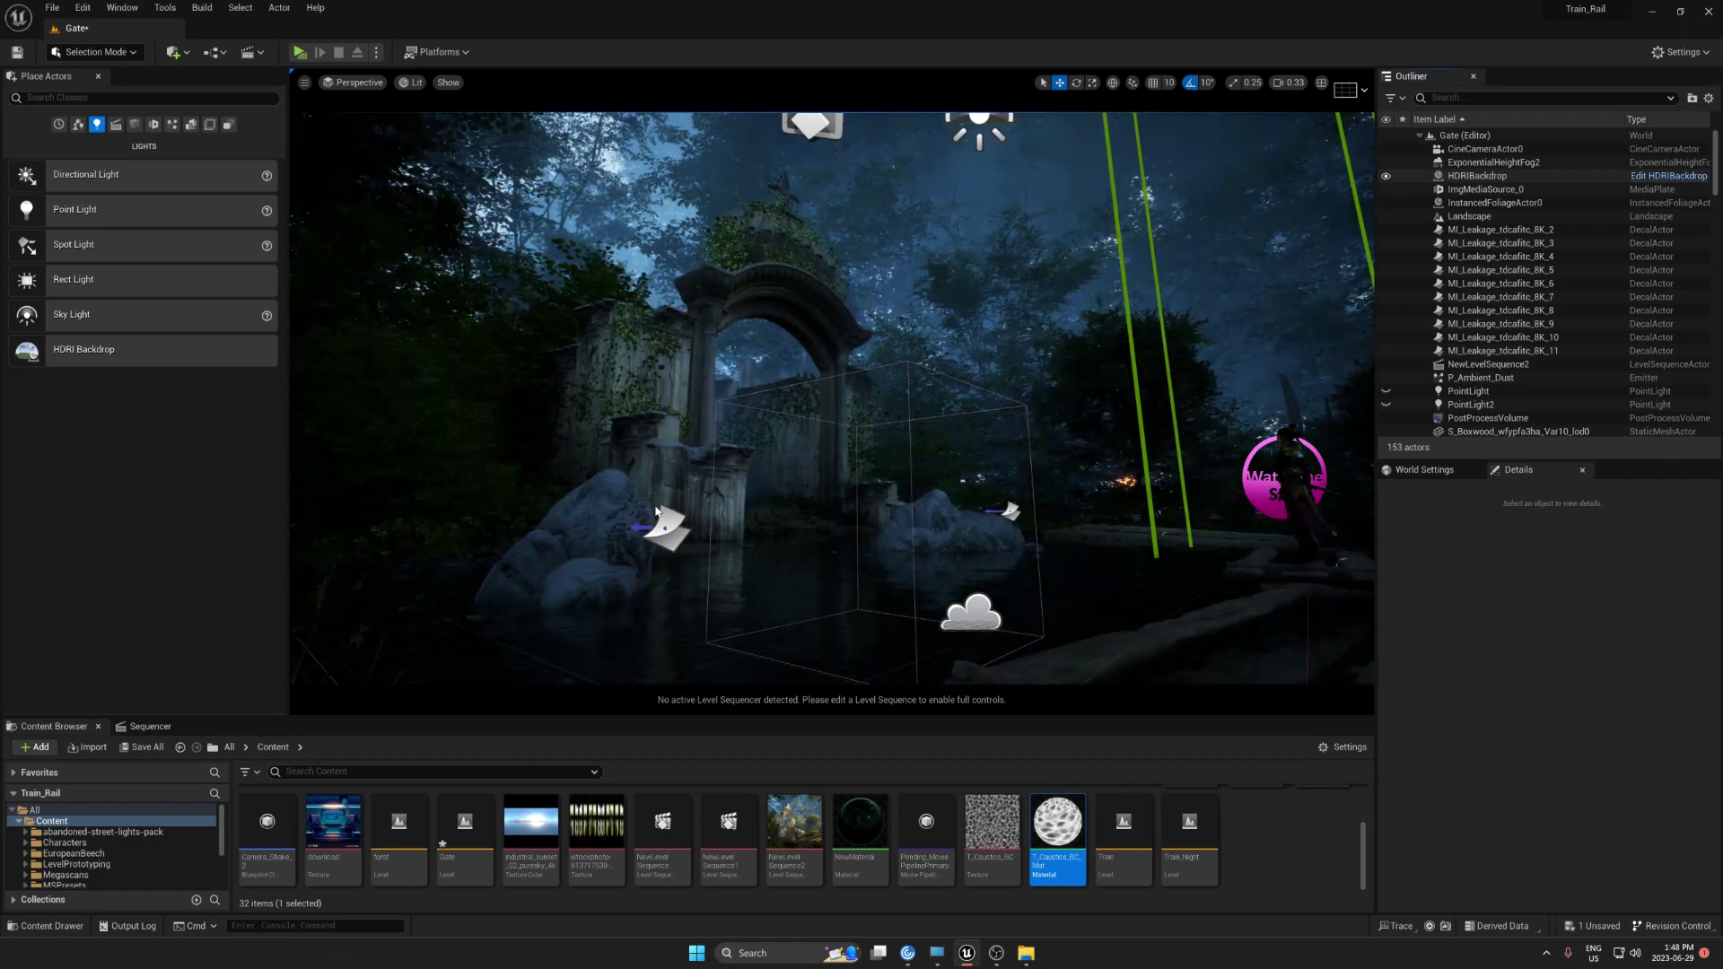
key(g)
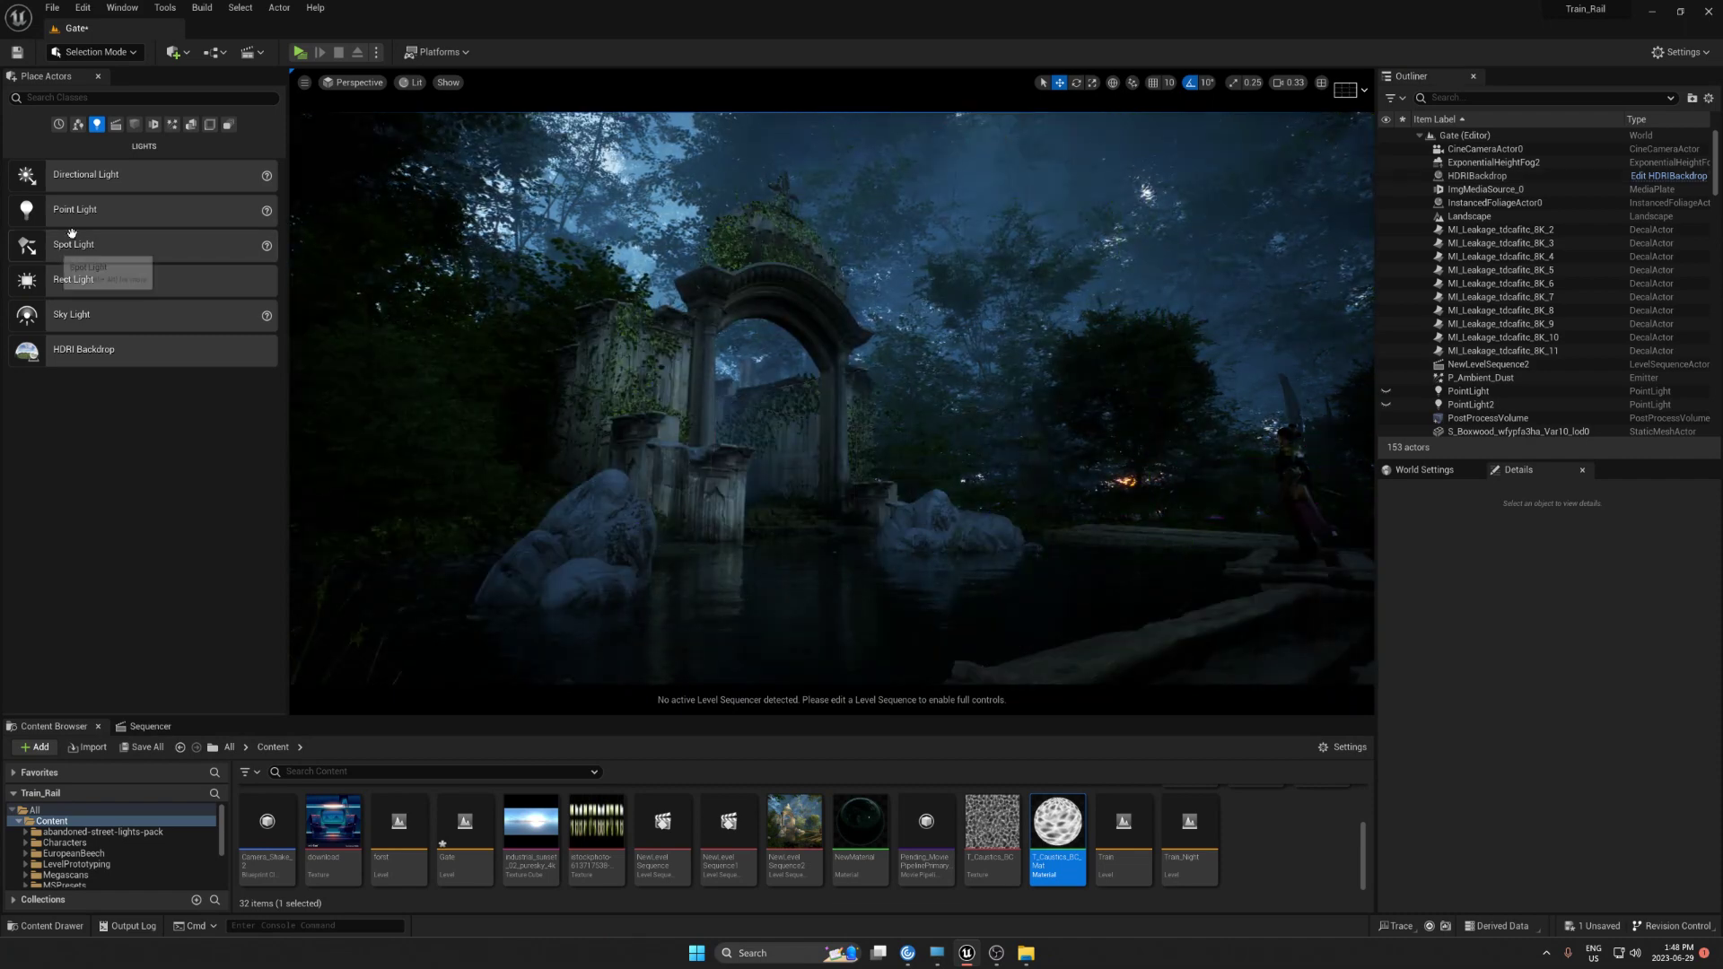
drag(65, 246, 931, 577)
drag(927, 517, 927, 350)
key(g)
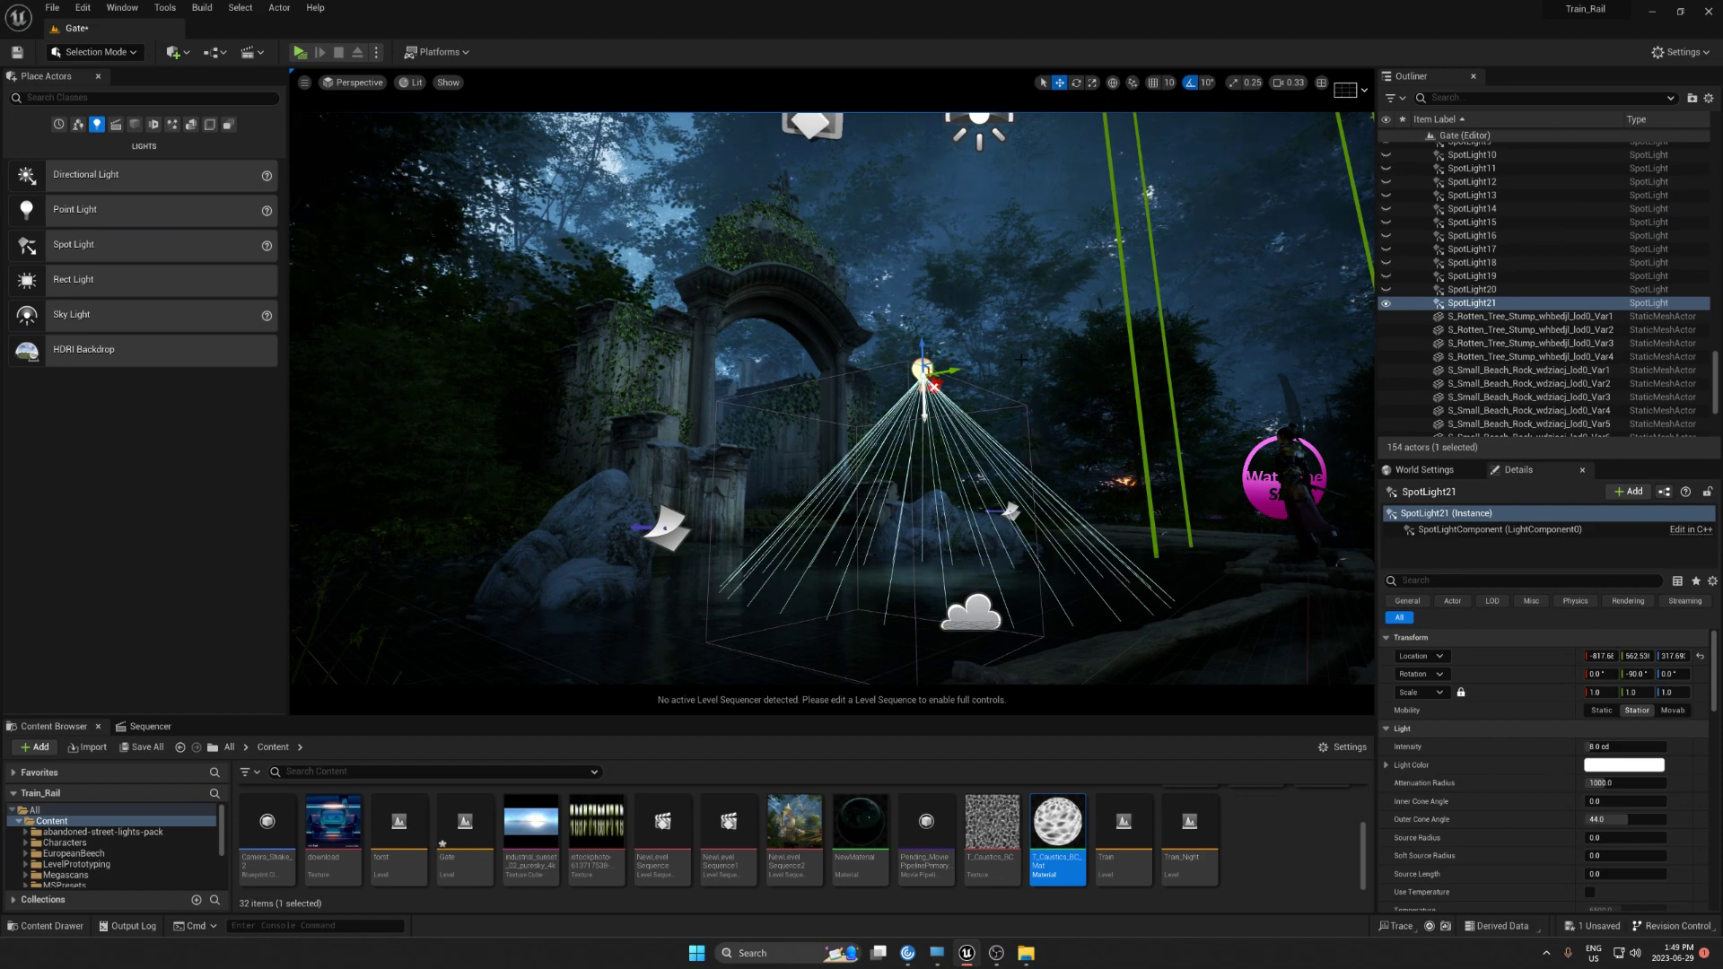
right_drag(1028, 336, 1027, 431)
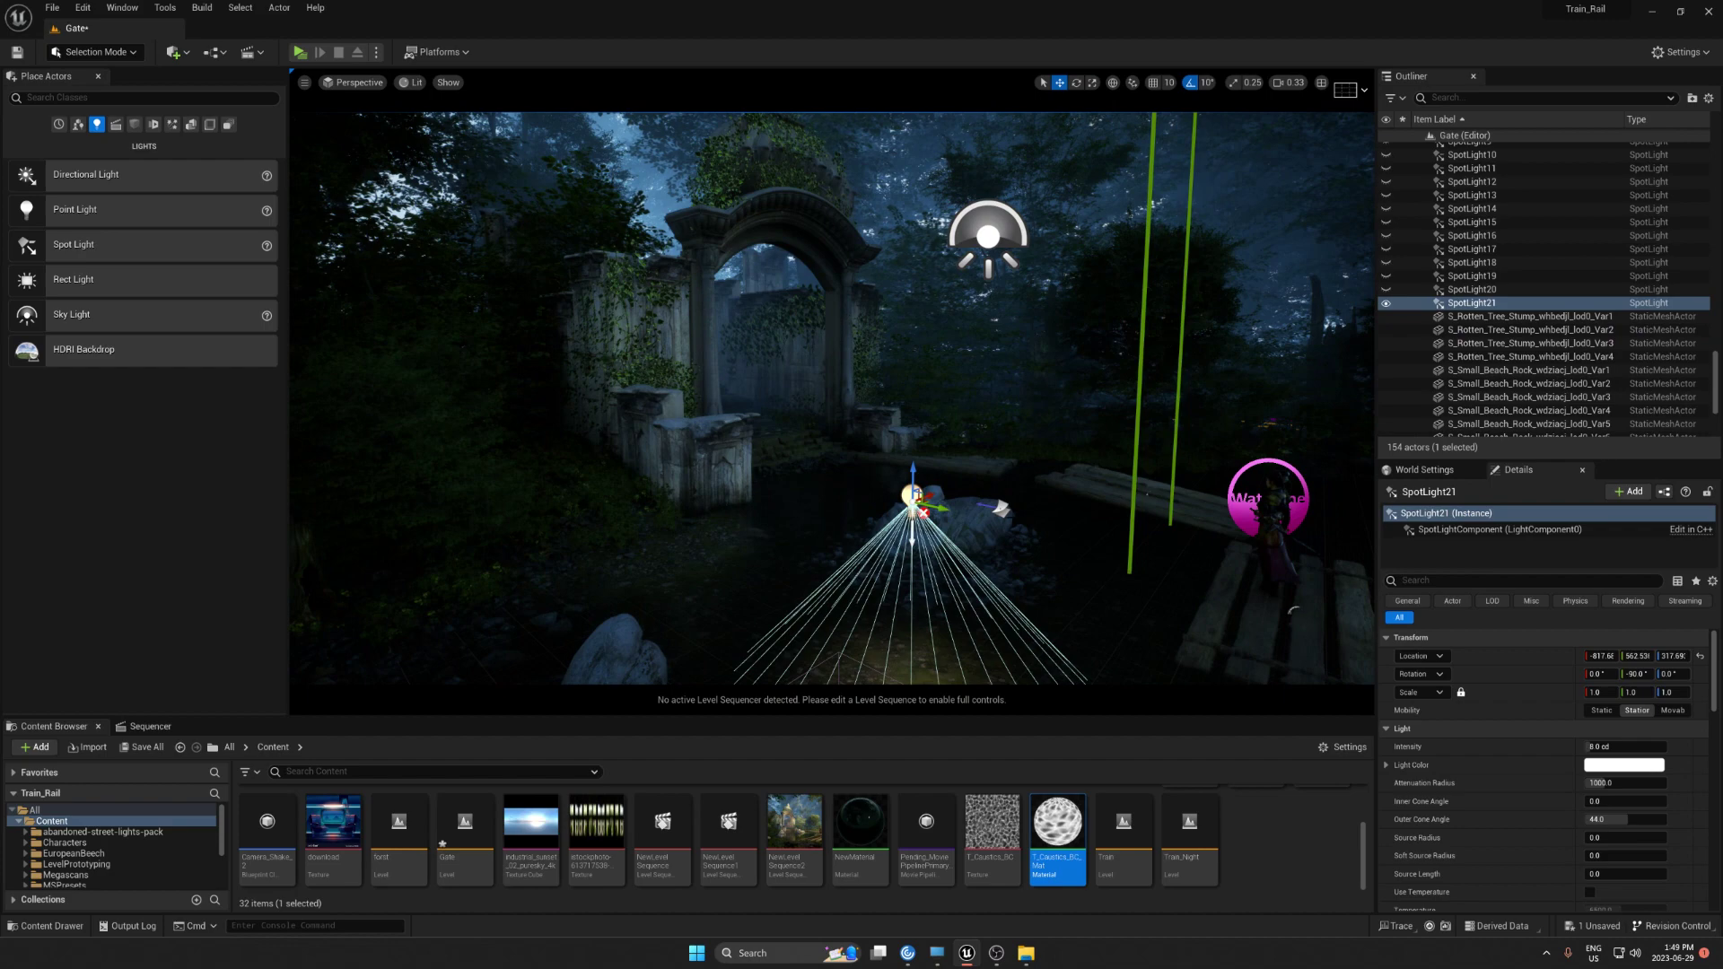
drag(929, 503, 911, 251)
right_drag(911, 256, 956, 242)
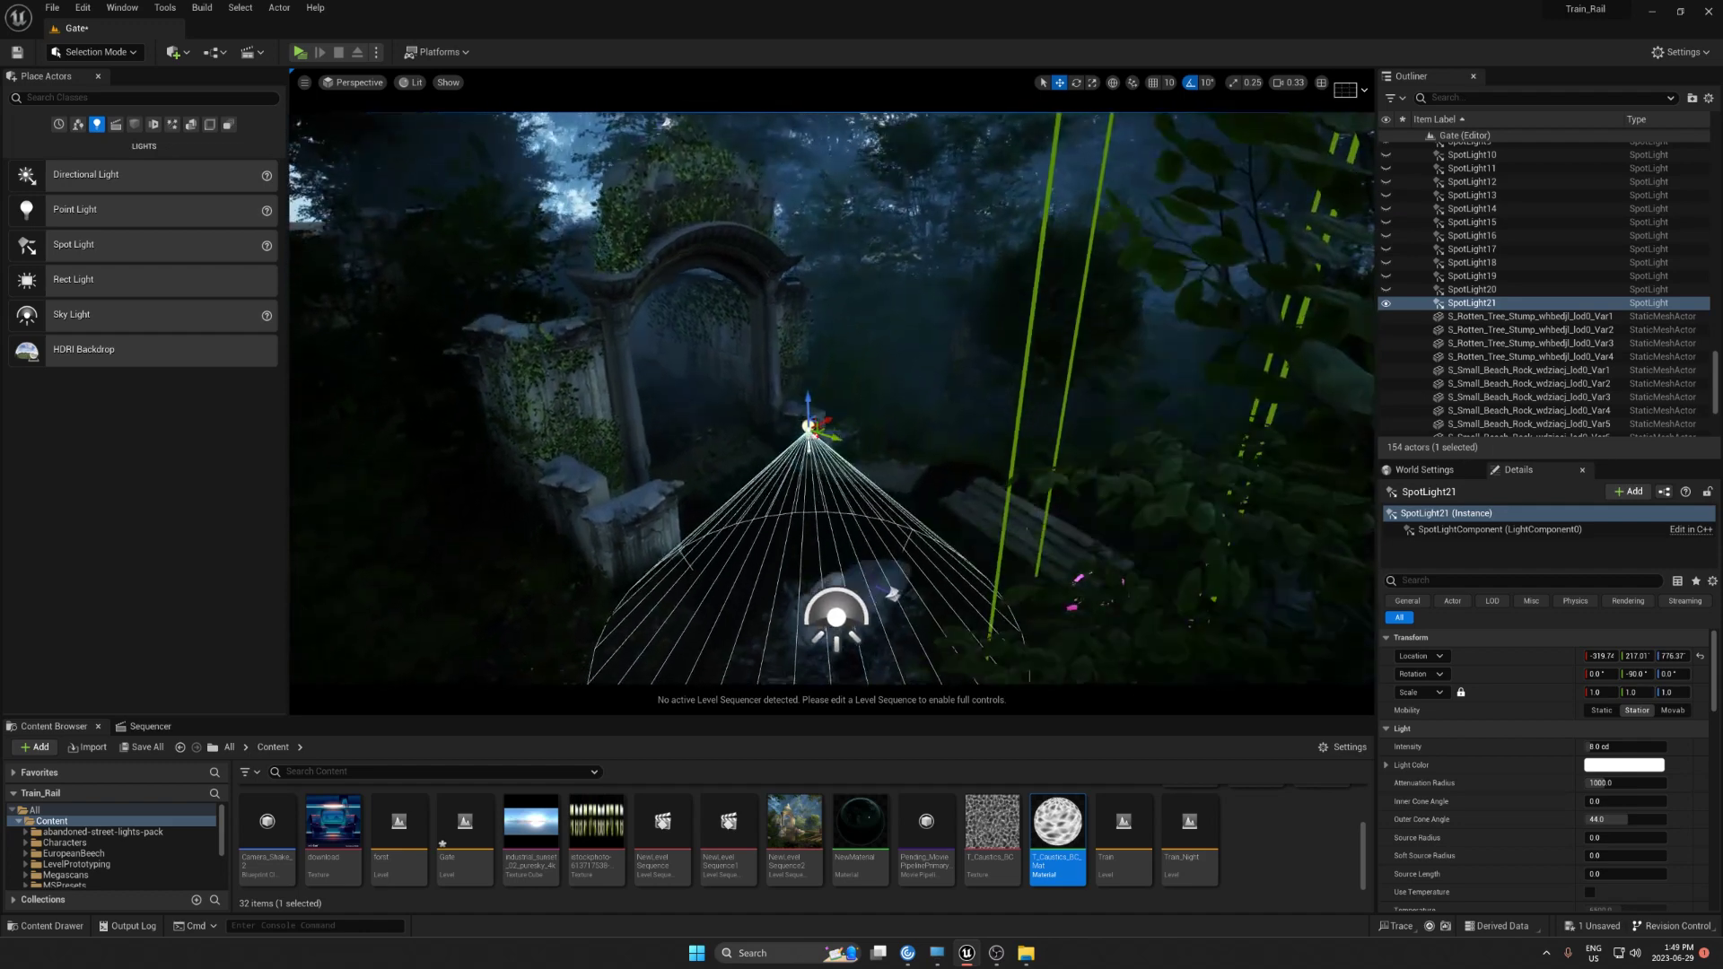
Tilt the spot light to -40° toward the ruins, raise it to about 1246, and extend its attenuation radius to about 2465
key(e)
drag(828, 408, 806, 232)
key(w)
drag(1606, 783, 1598, 703)
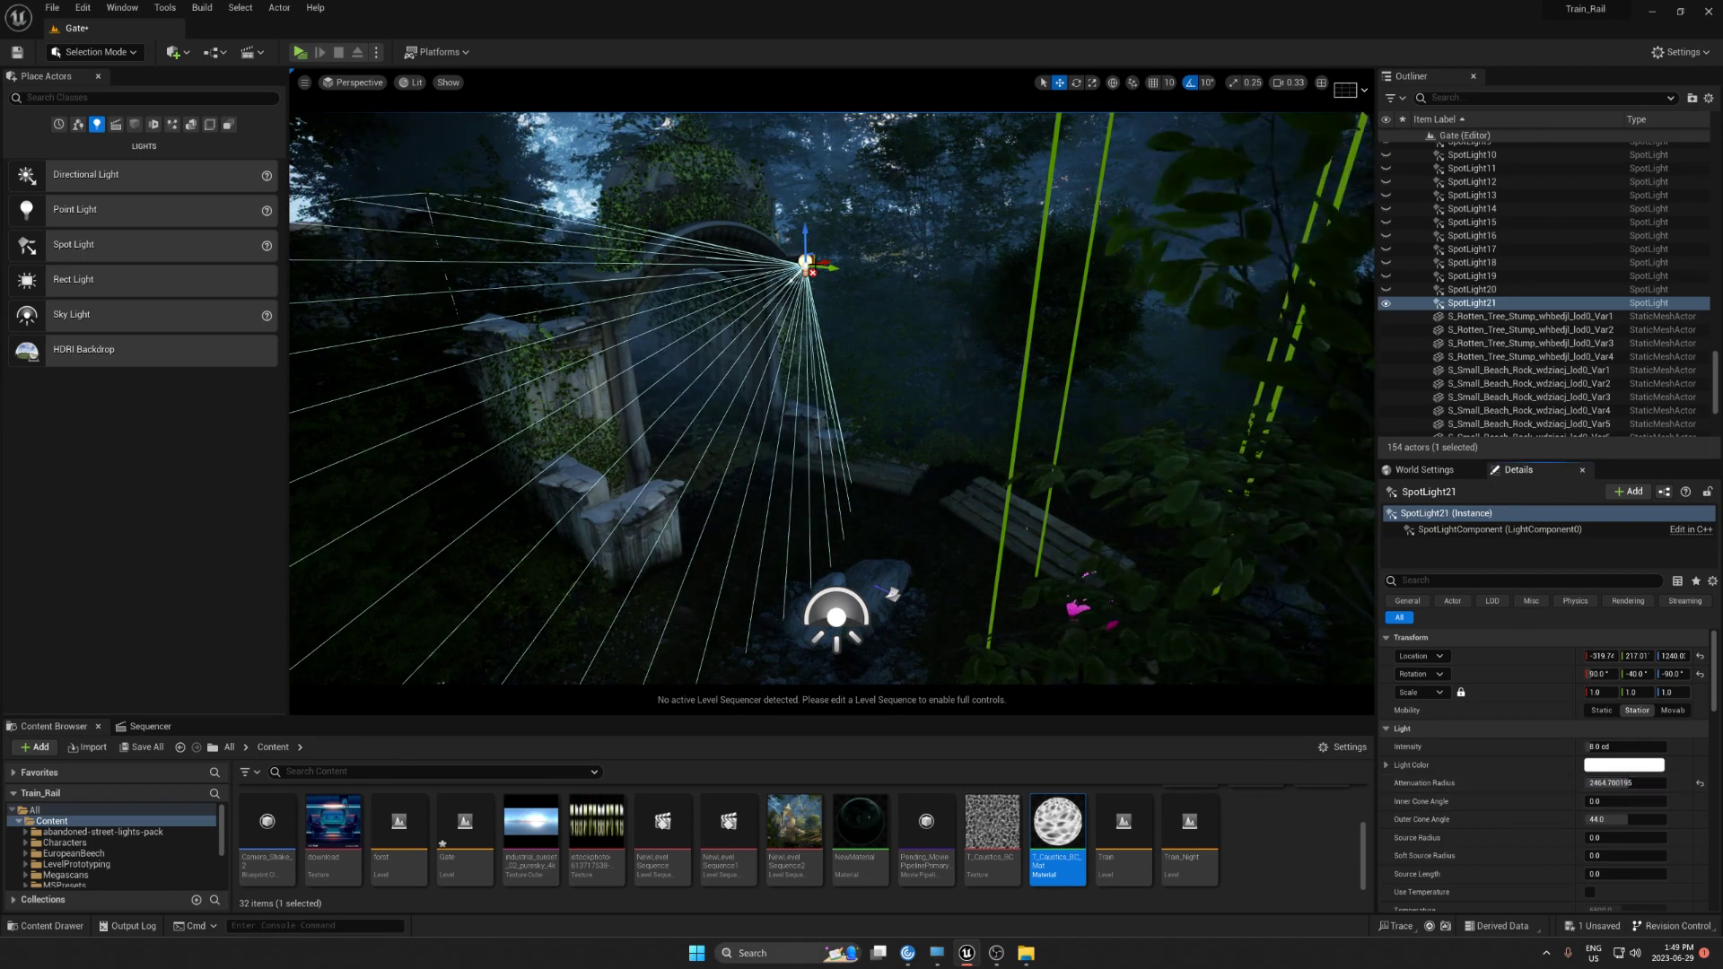
drag(822, 264, 853, 273)
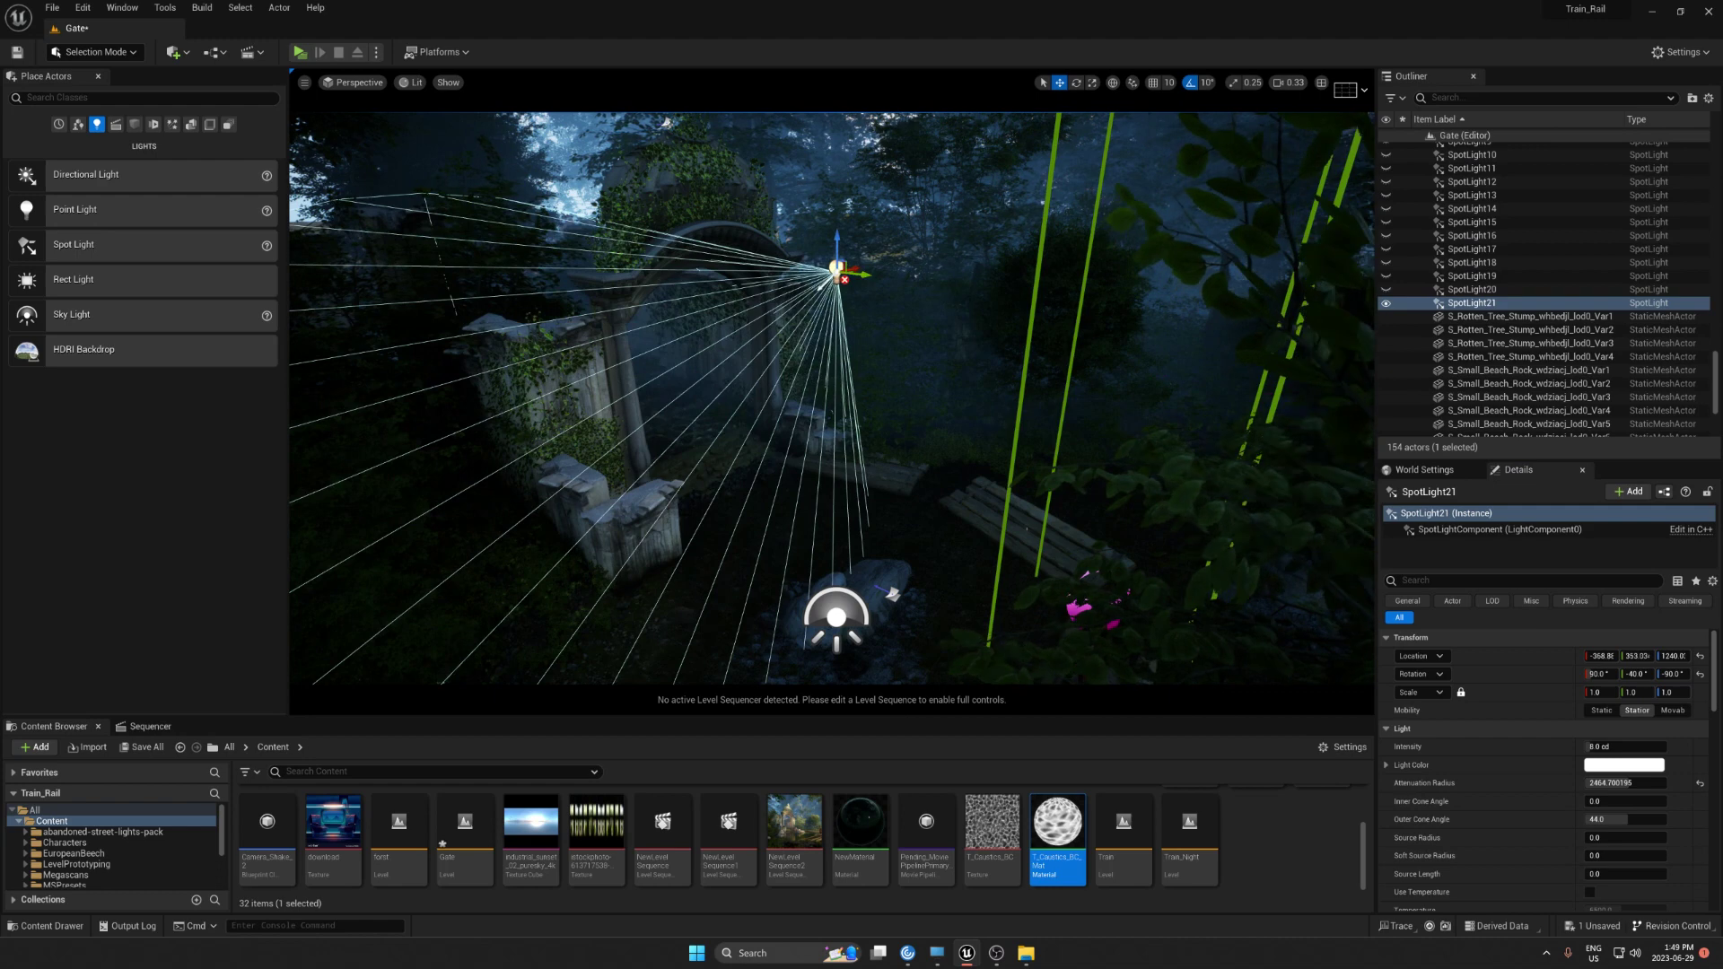
Set the spot light's intensity to 300 cd
click(1619, 745)
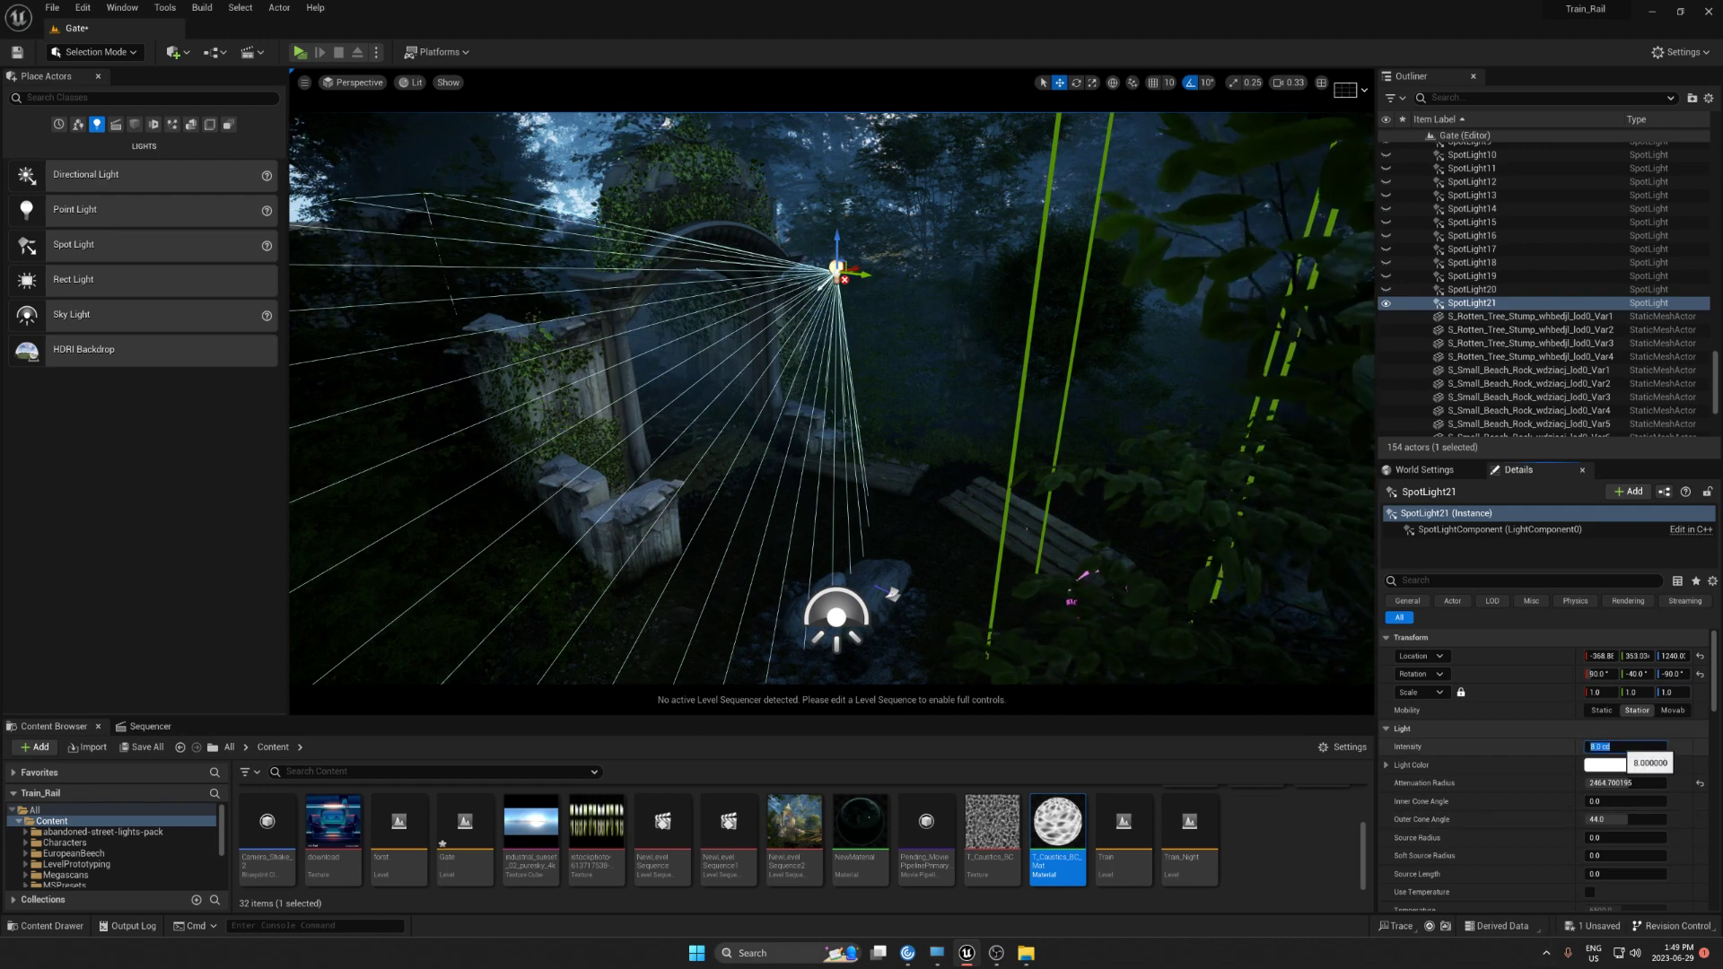
text(300)
key(Return)
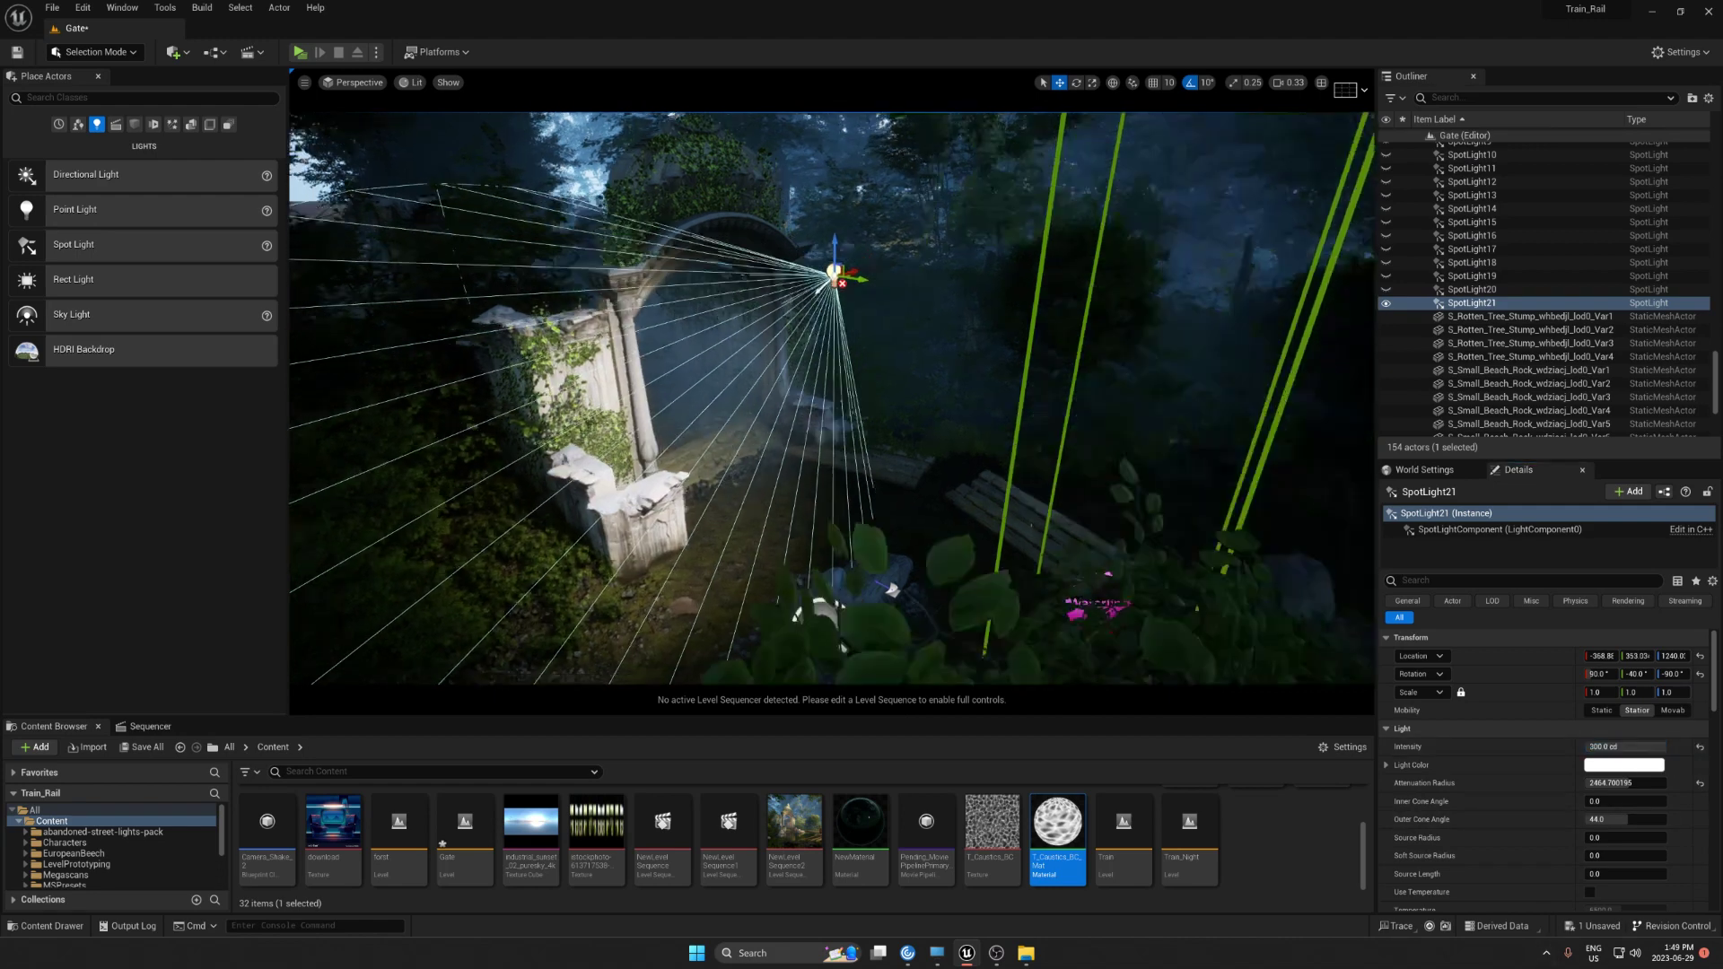
Move the spot light farther from the arch, to a height of about 1386, and increase its attenuation radius to about 4733
drag(843, 304, 1167, 15)
right_drag(913, 546, 922, 446)
key(e)
drag(1587, 784, 1642, 783)
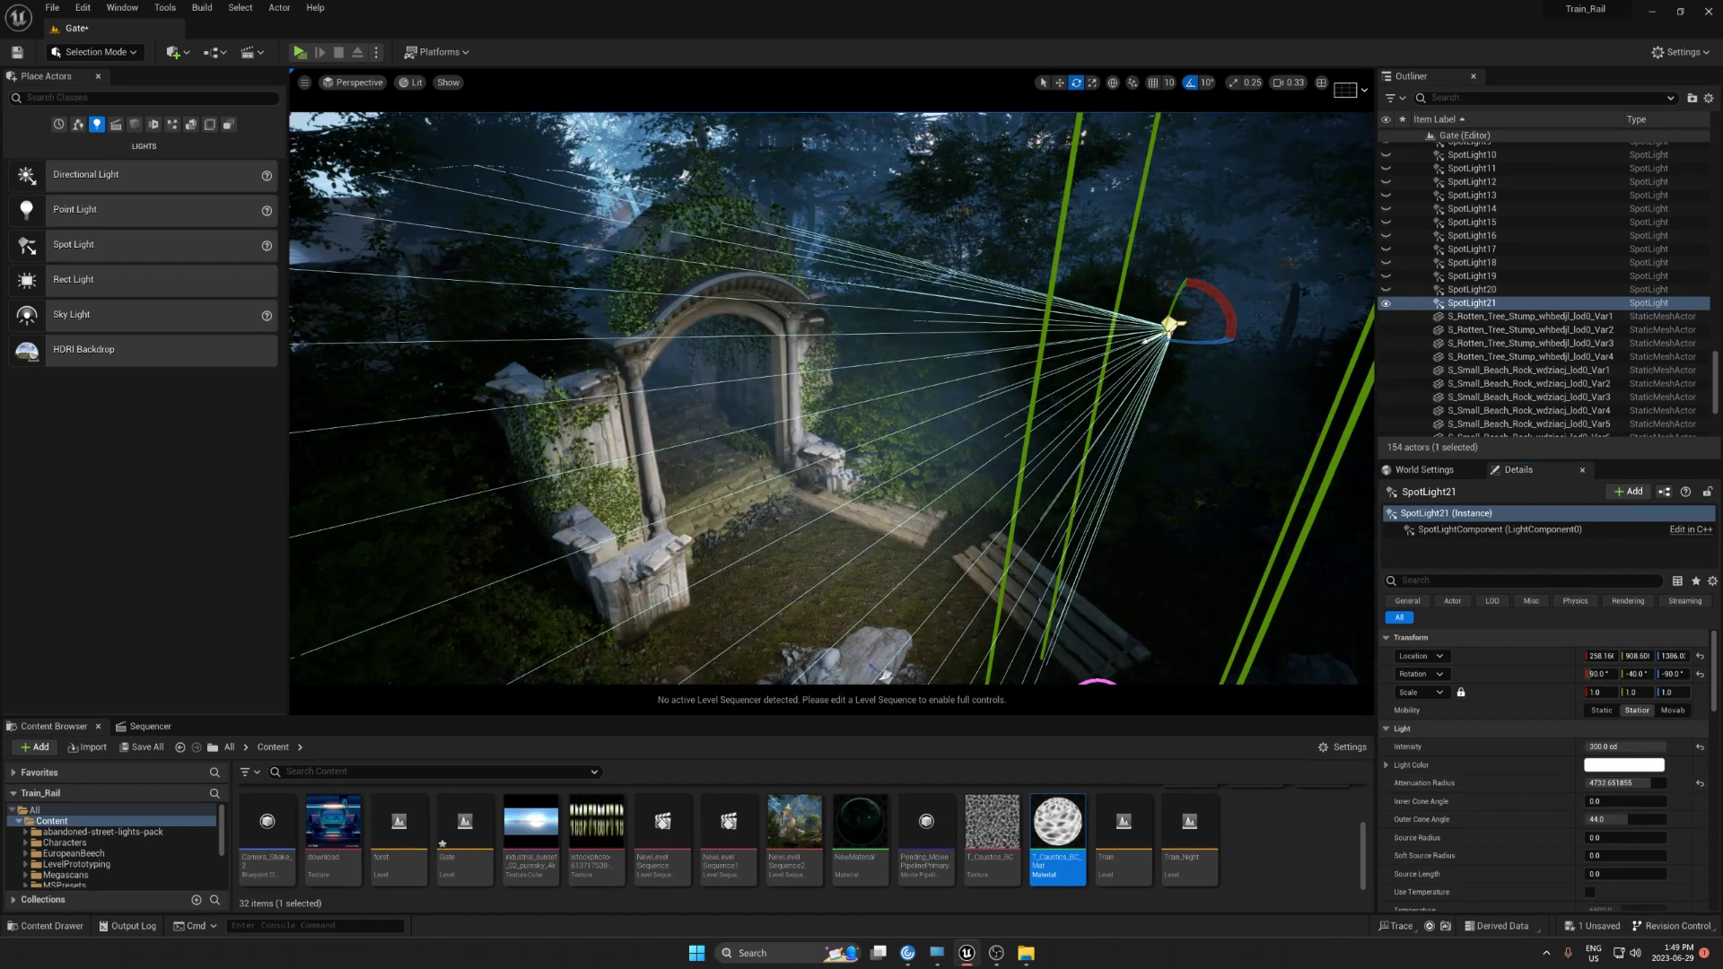
Turn the spot light to a yaw of -100° and move it back to about X 627, Y 1222
drag(1215, 343, 1238, 341)
right_drag(1239, 341, 1185, 381)
key(w)
drag(1199, 452, 1368, 422)
right_drag(1452, 395, 1452, 418)
right_drag(1194, 404, 1301, 404)
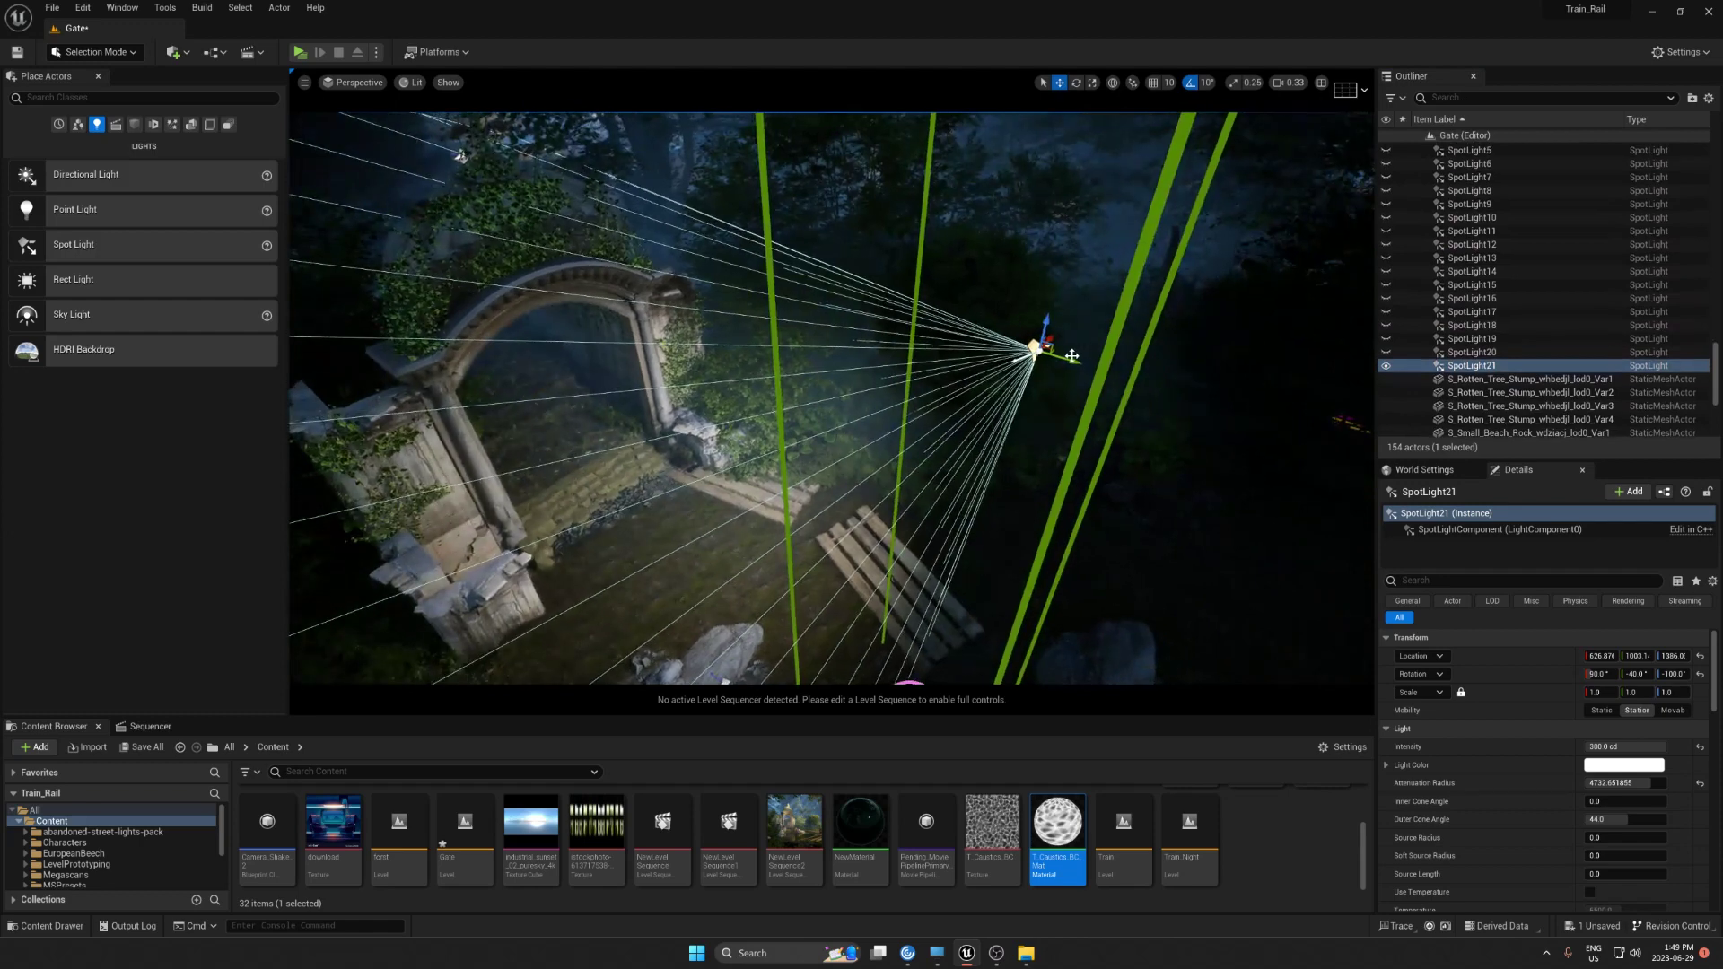
drag(1072, 358, 1183, 361)
Switch the viewport to look through CineCameraActor0
right_drag(768, 538, 767, 467)
key(g)
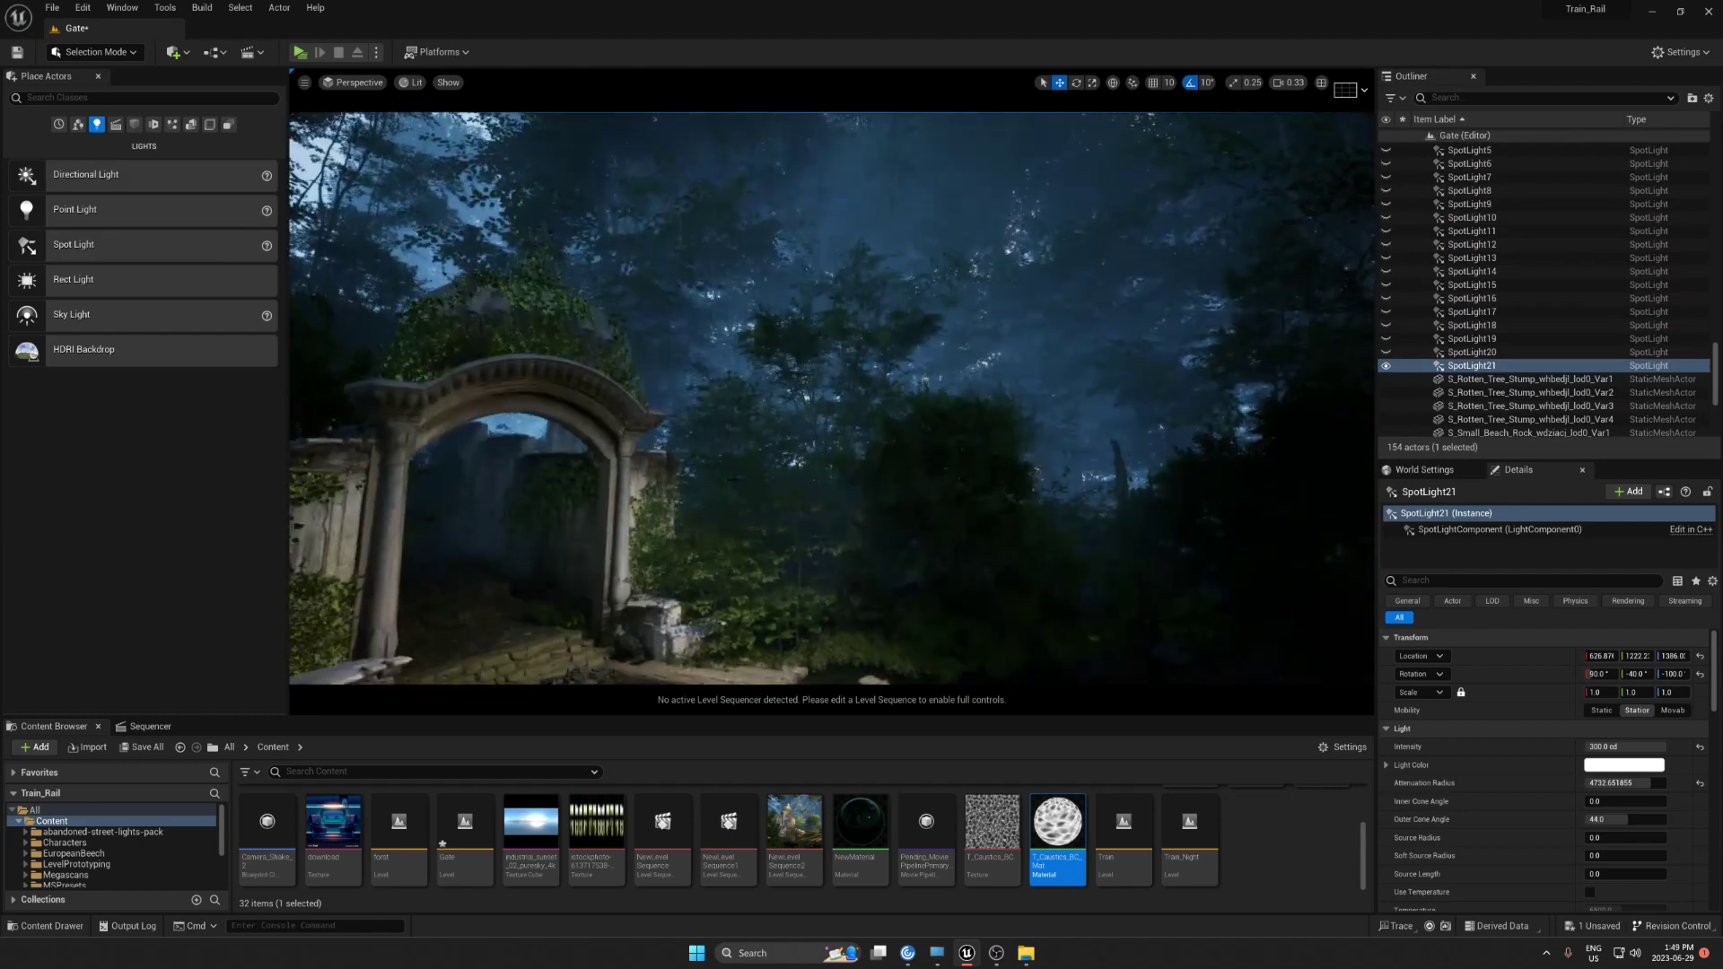
click(356, 84)
click(380, 239)
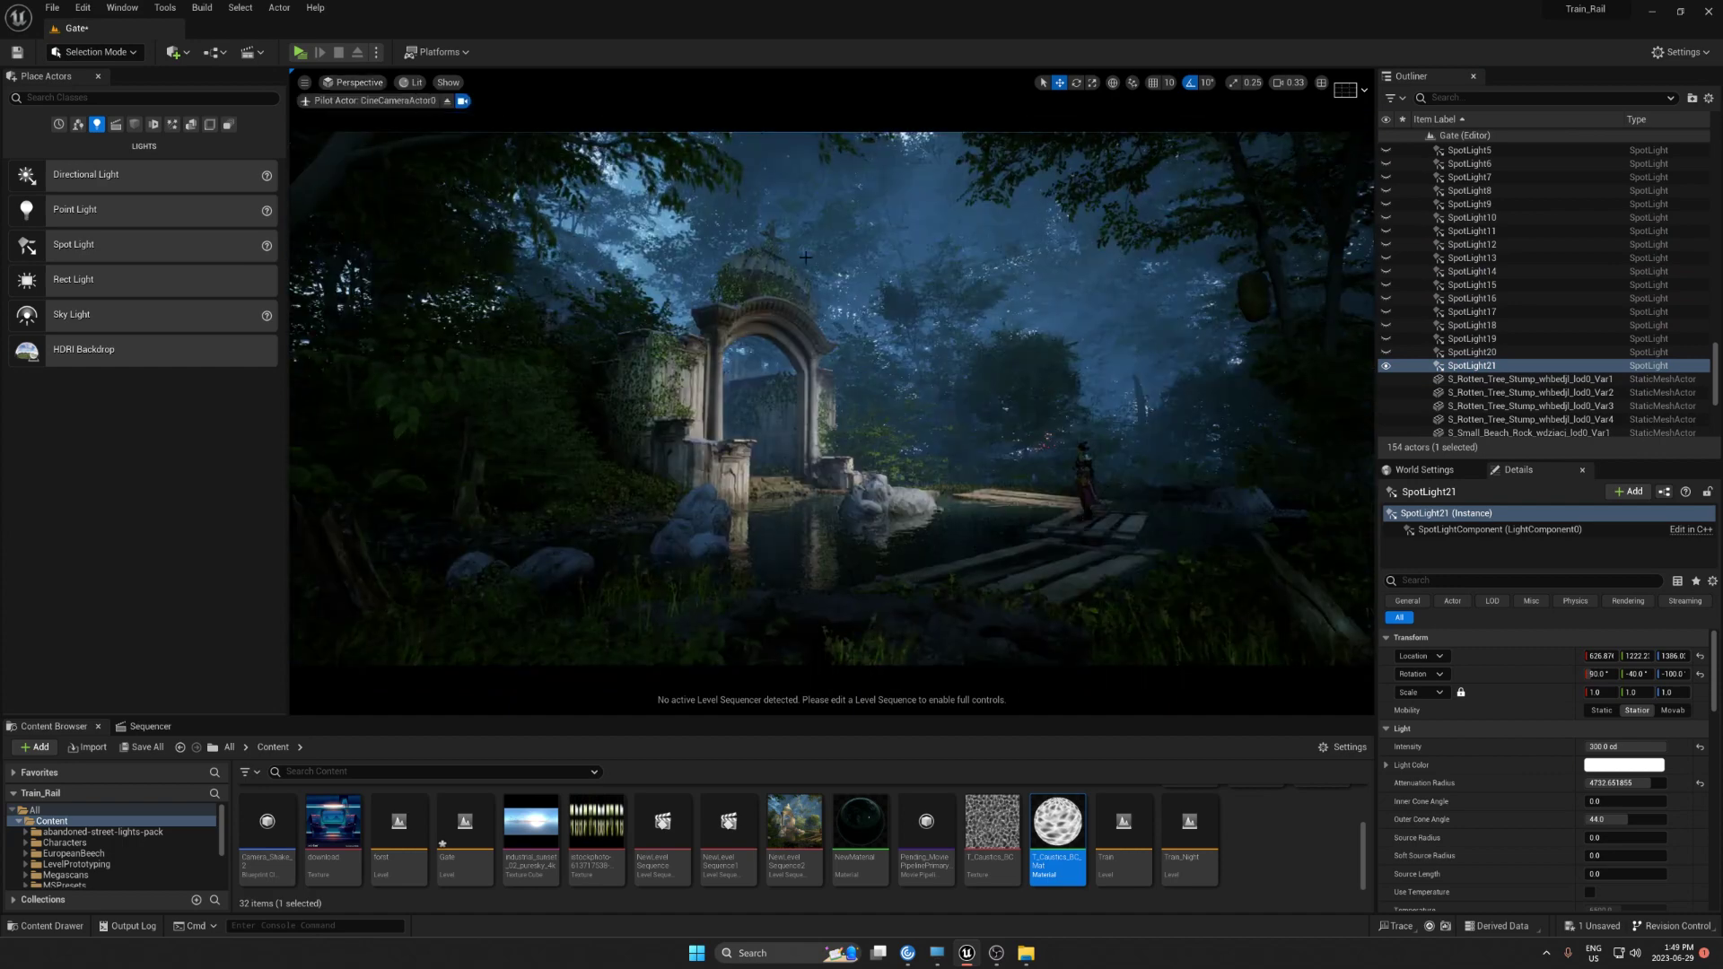
Rotate the spot light to about 86°, -20°, -98° so that its beam covers the arch and dome
key(g)
key(e)
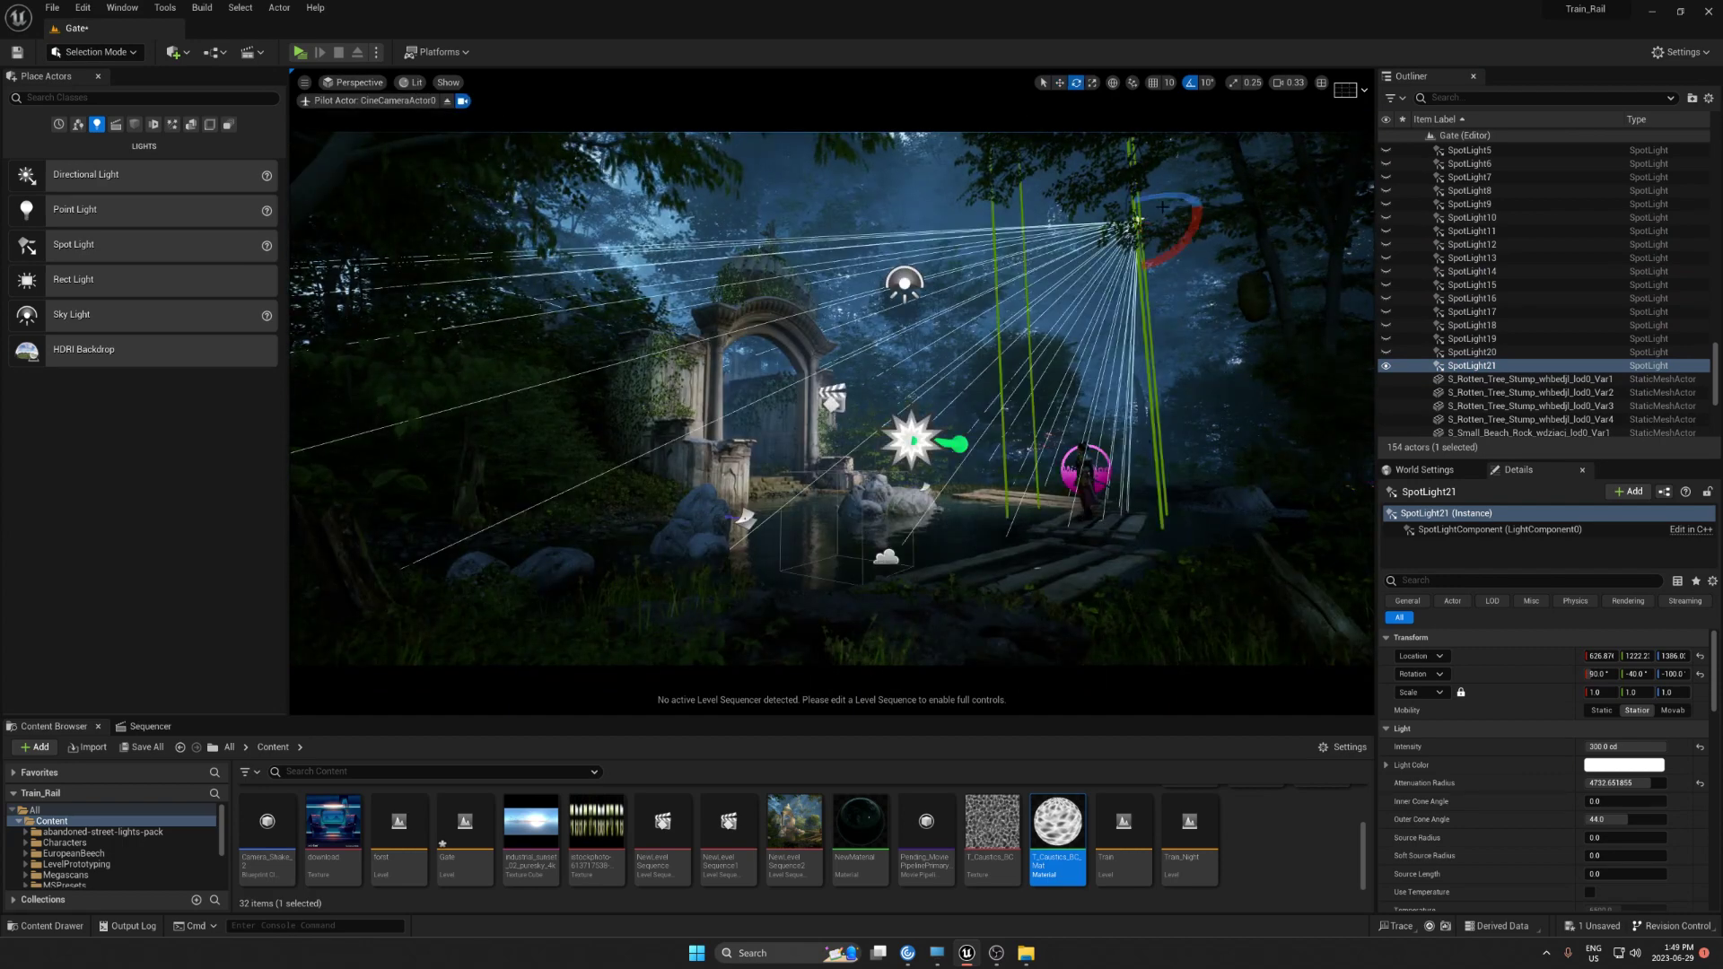
drag(1190, 234, 1166, 256)
drag(1186, 189, 1183, 166)
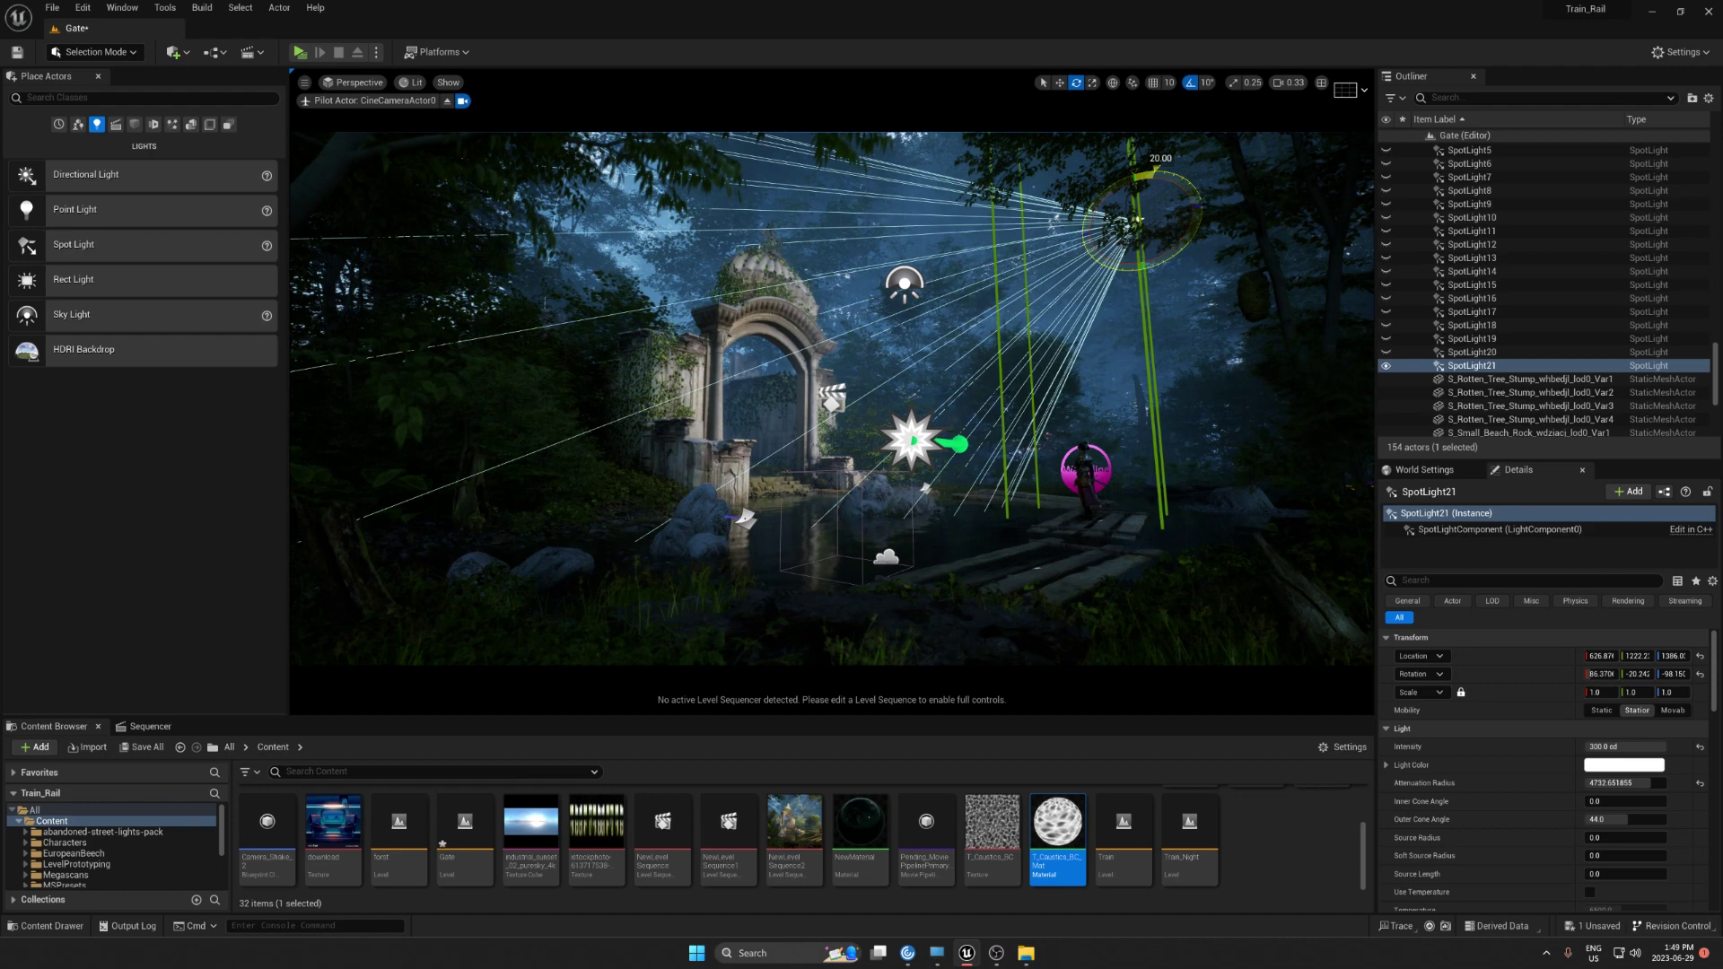
key(g)
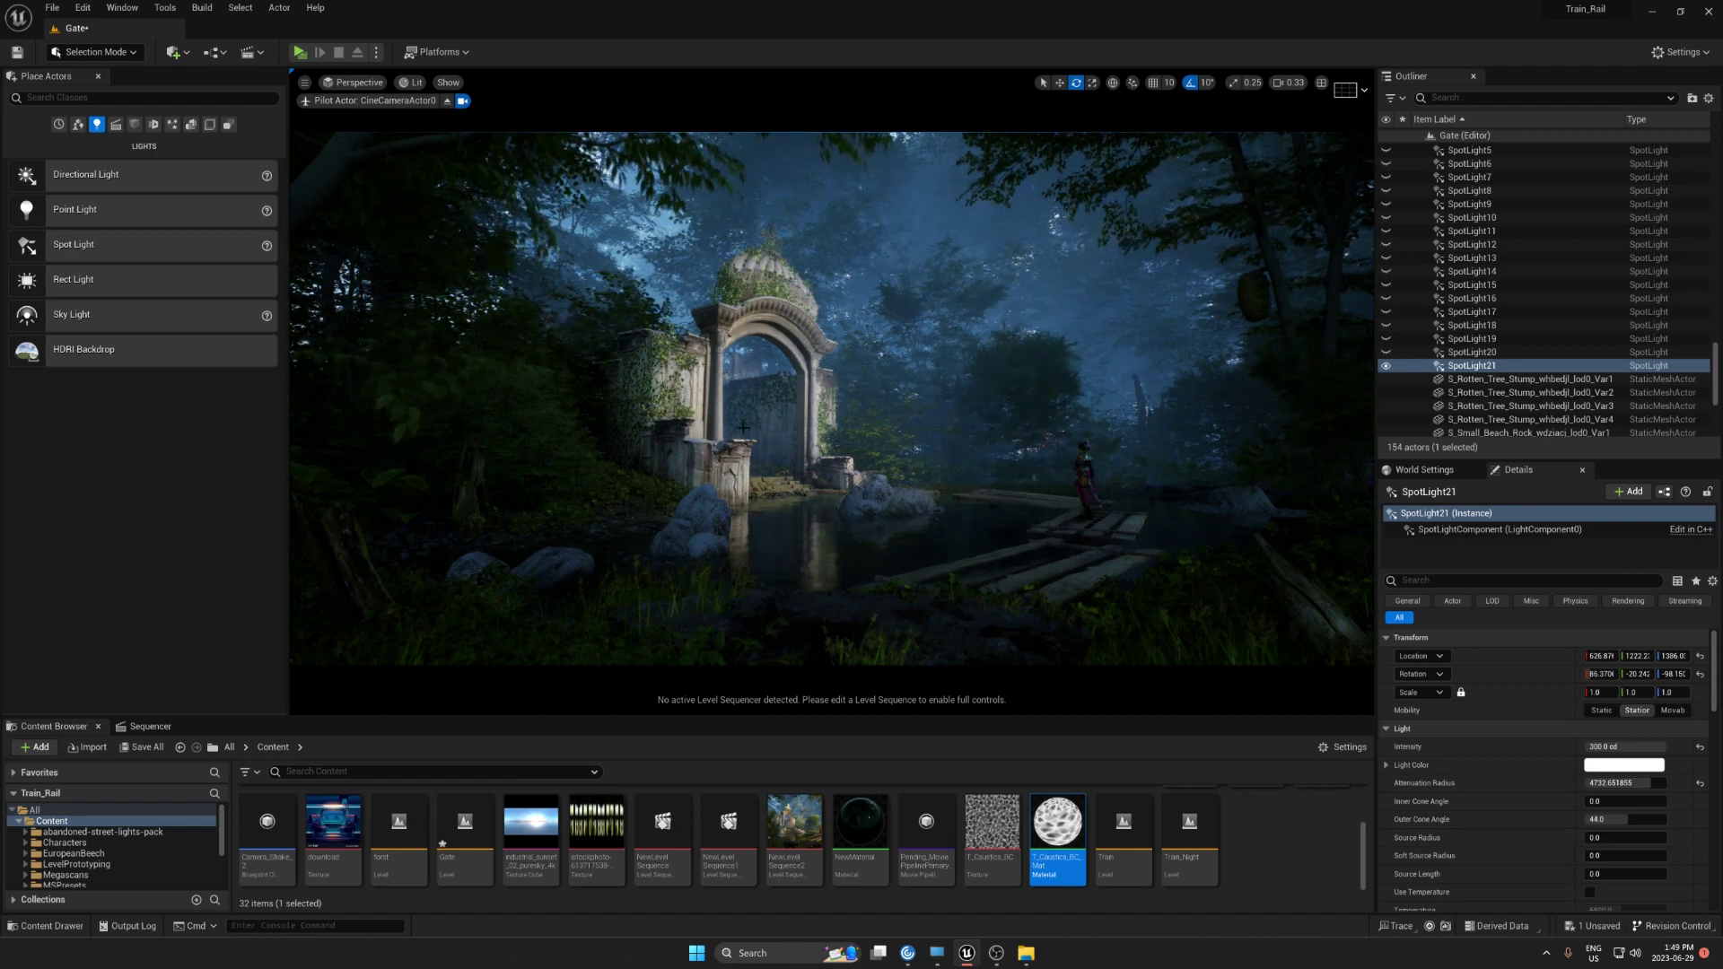
Try spot light intensities of 600 and 500 cd, and settle on 400 cd
scroll(1626, 704, down, 1)
click(1623, 727)
text(600)
key(Return)
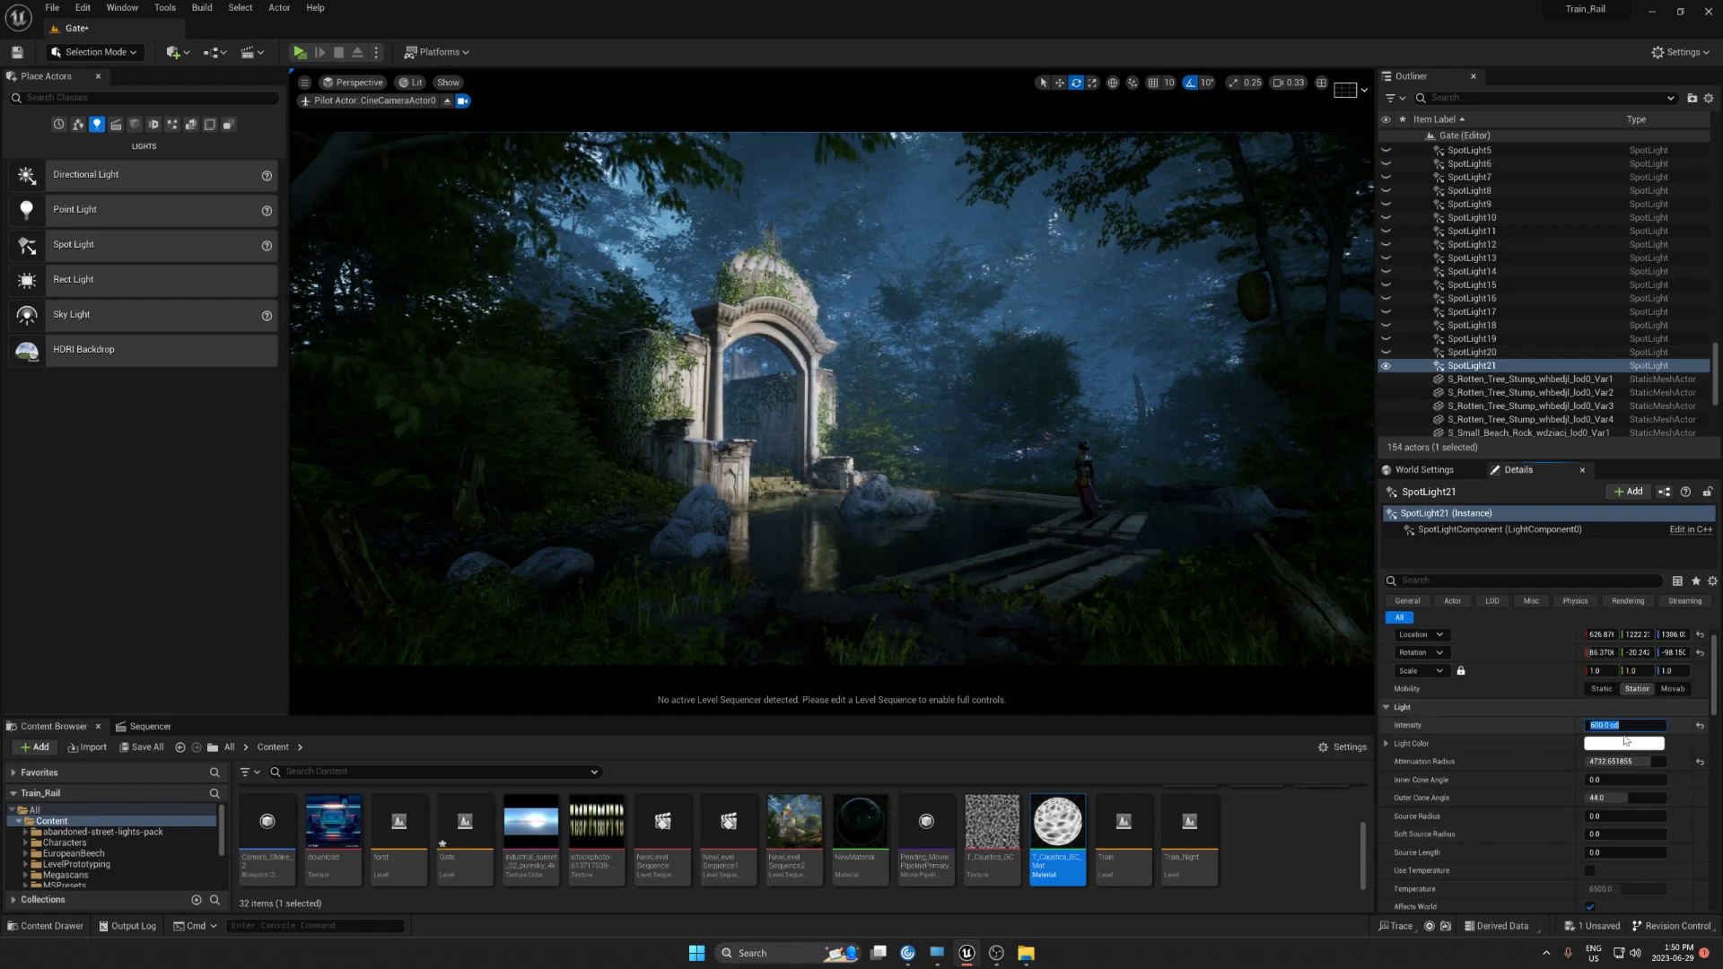
text(500)
text(400)
key(Return)
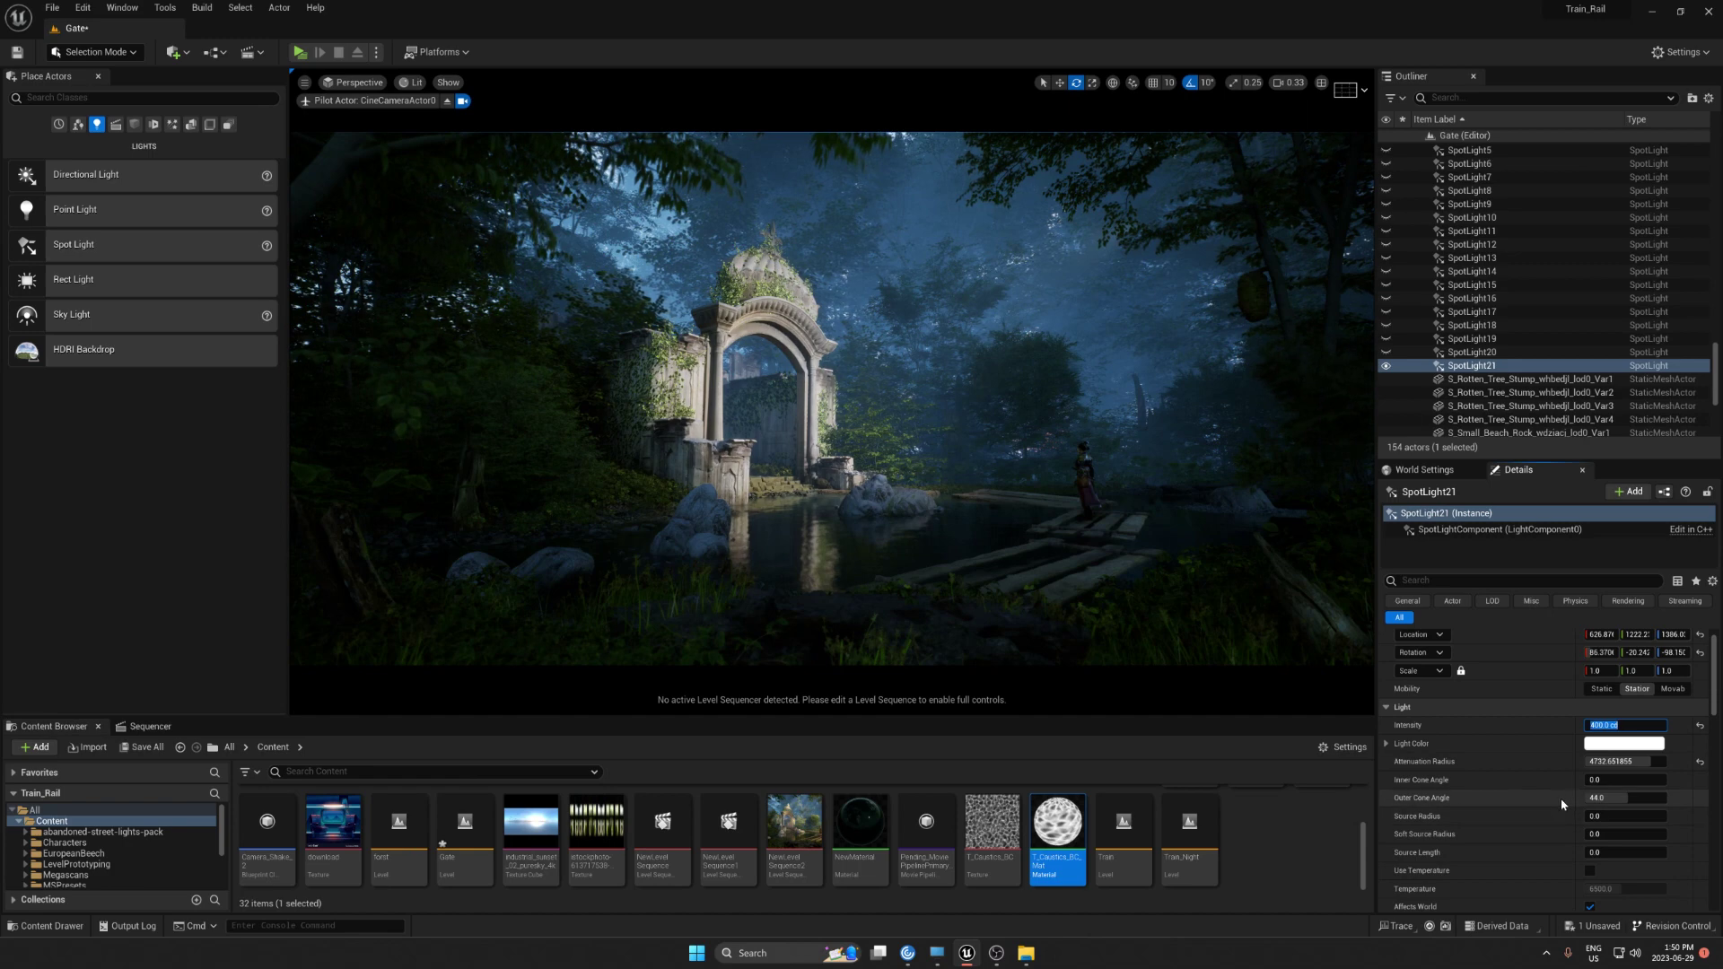
Enable Use Temperature on the spot light, set the temperature to 4200, and check the shot in full-screen view
click(1589, 870)
scroll(1590, 852, down, 1)
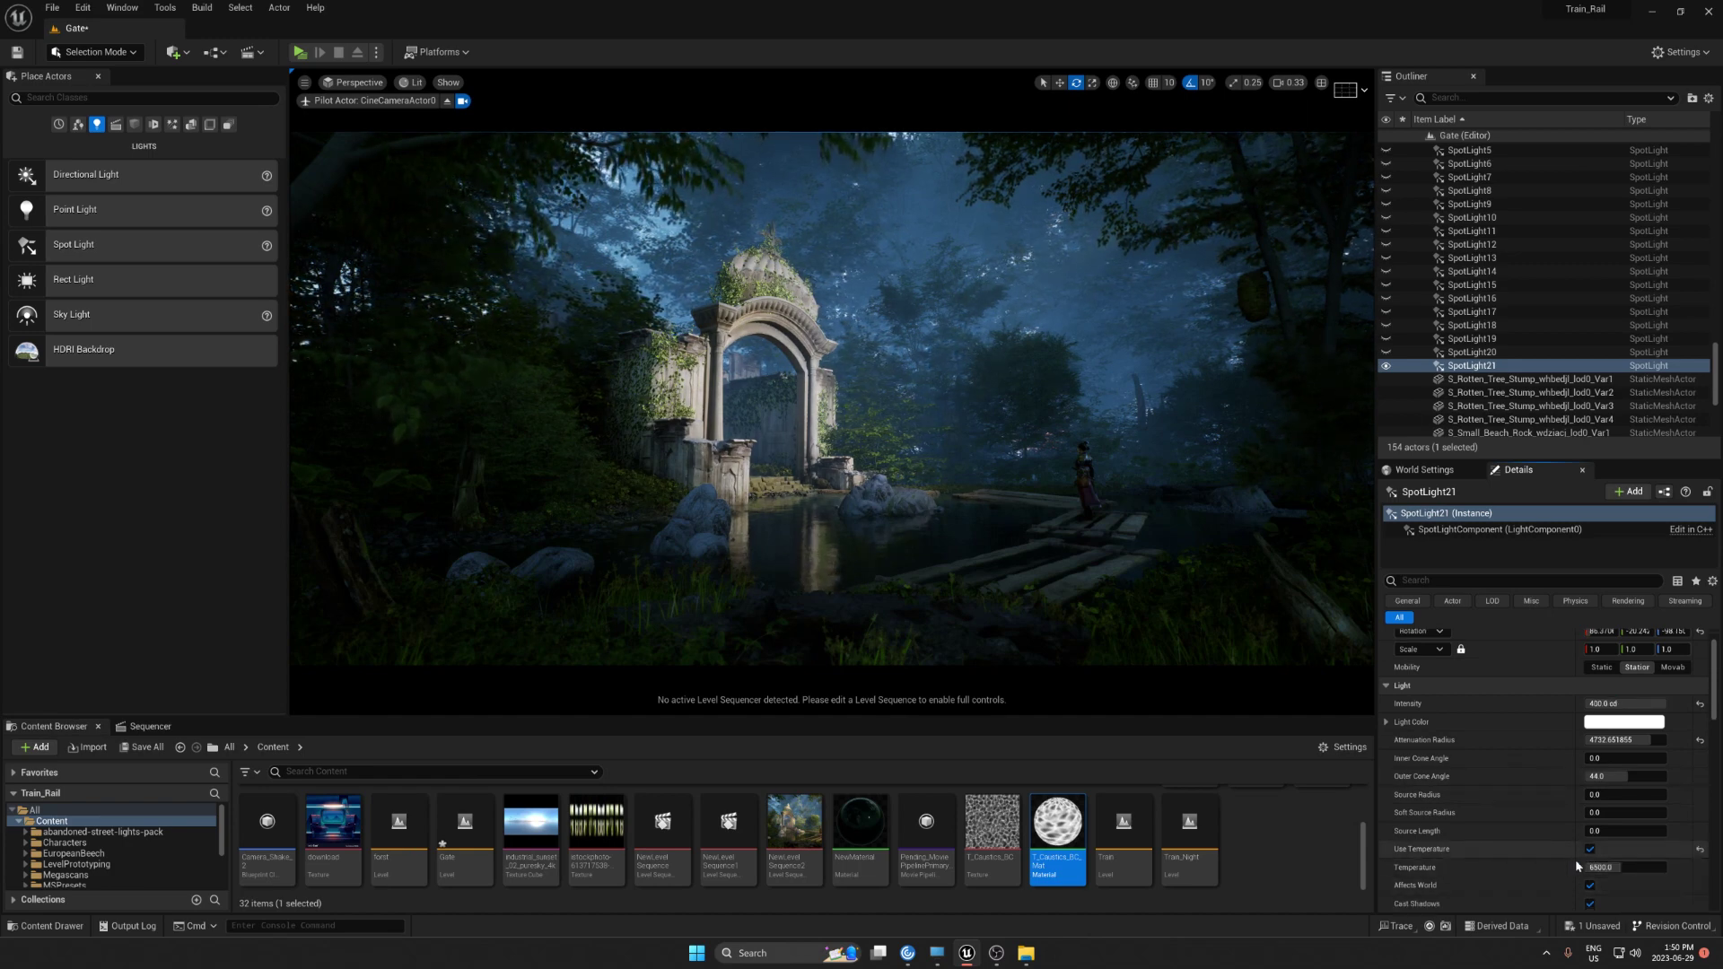
click(1623, 869)
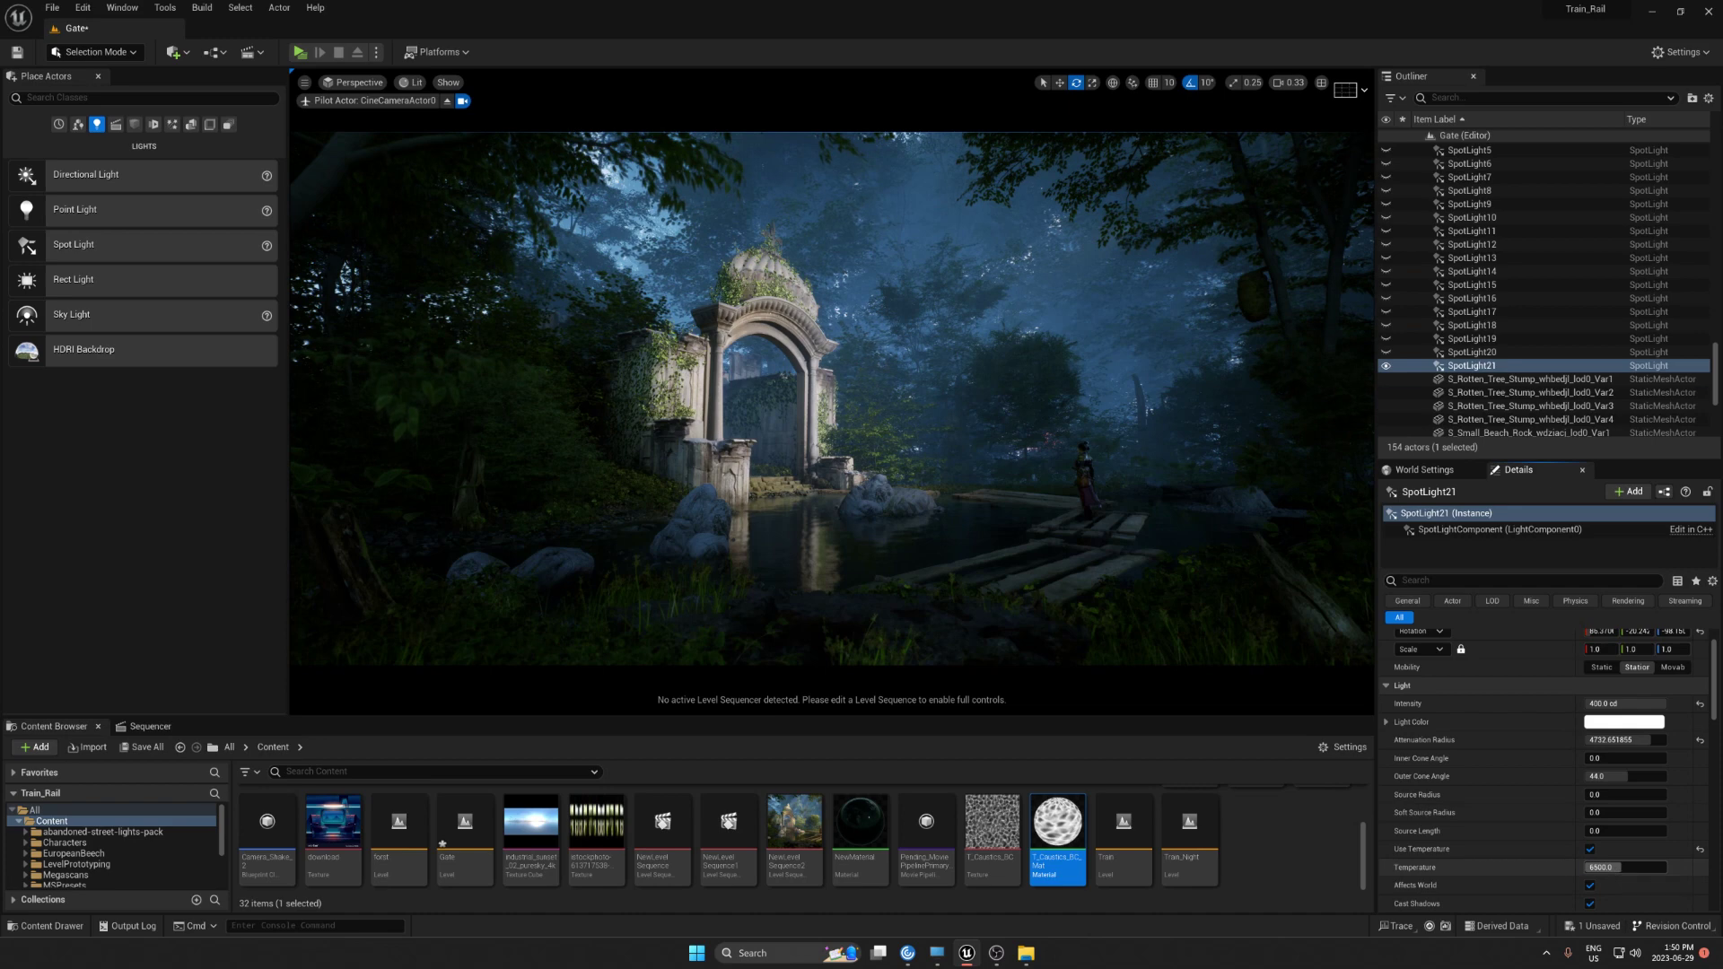
text(420)
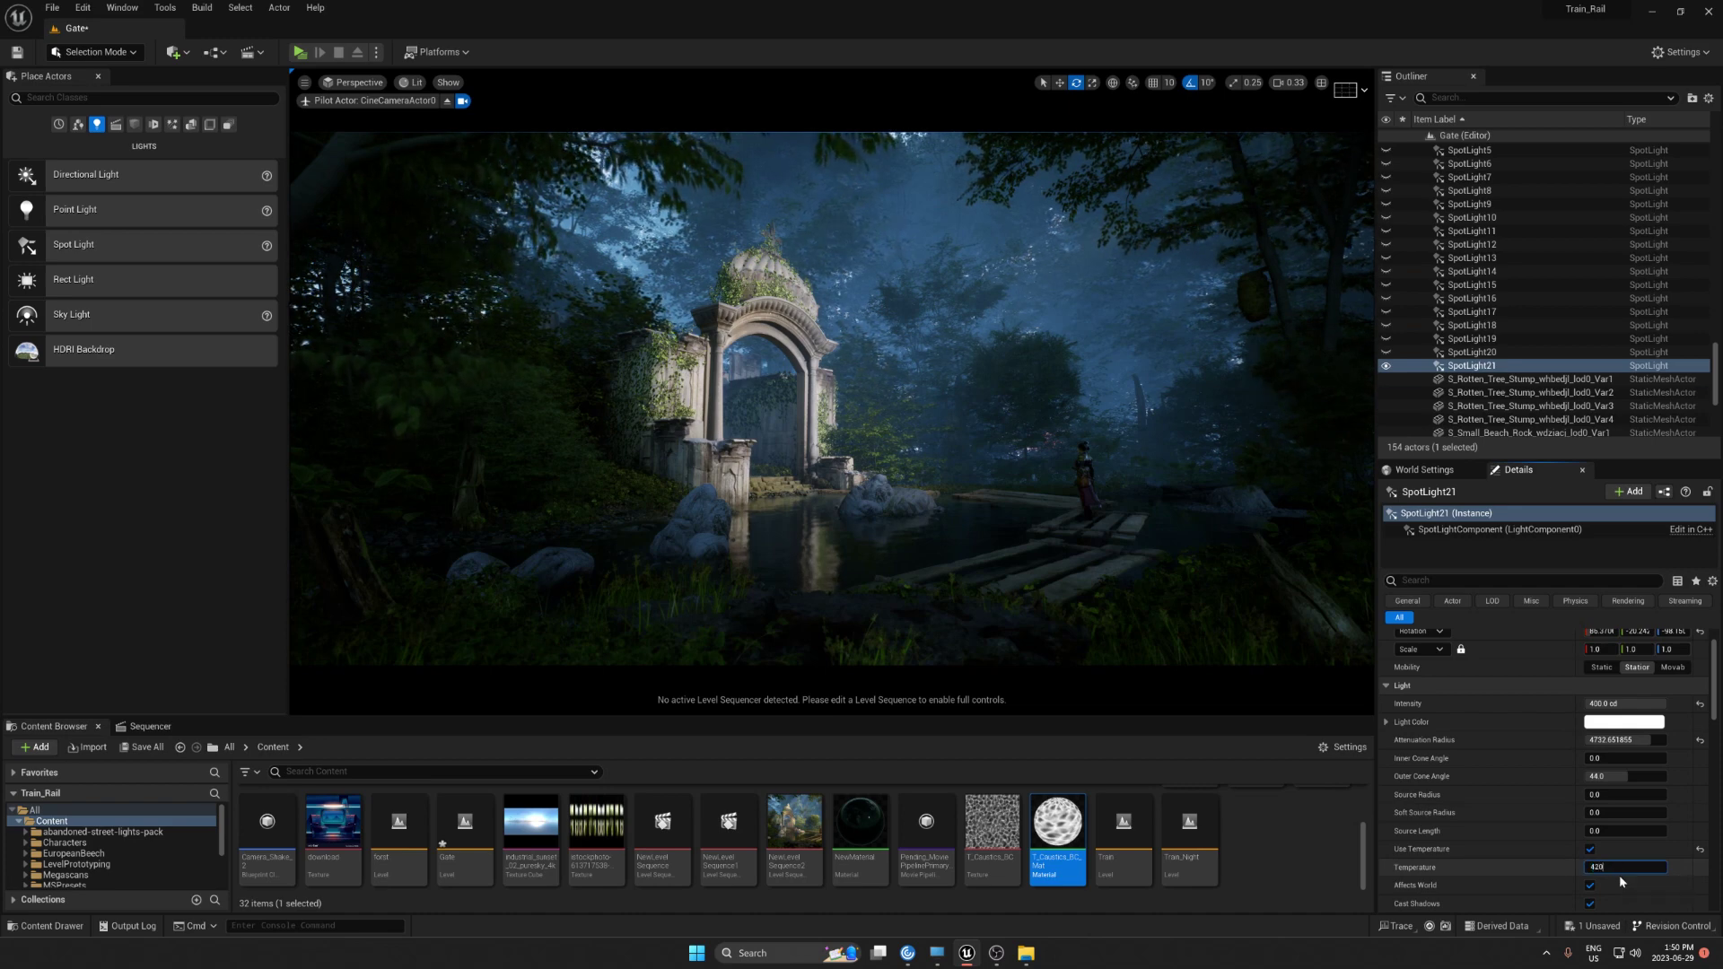
key(Escape)
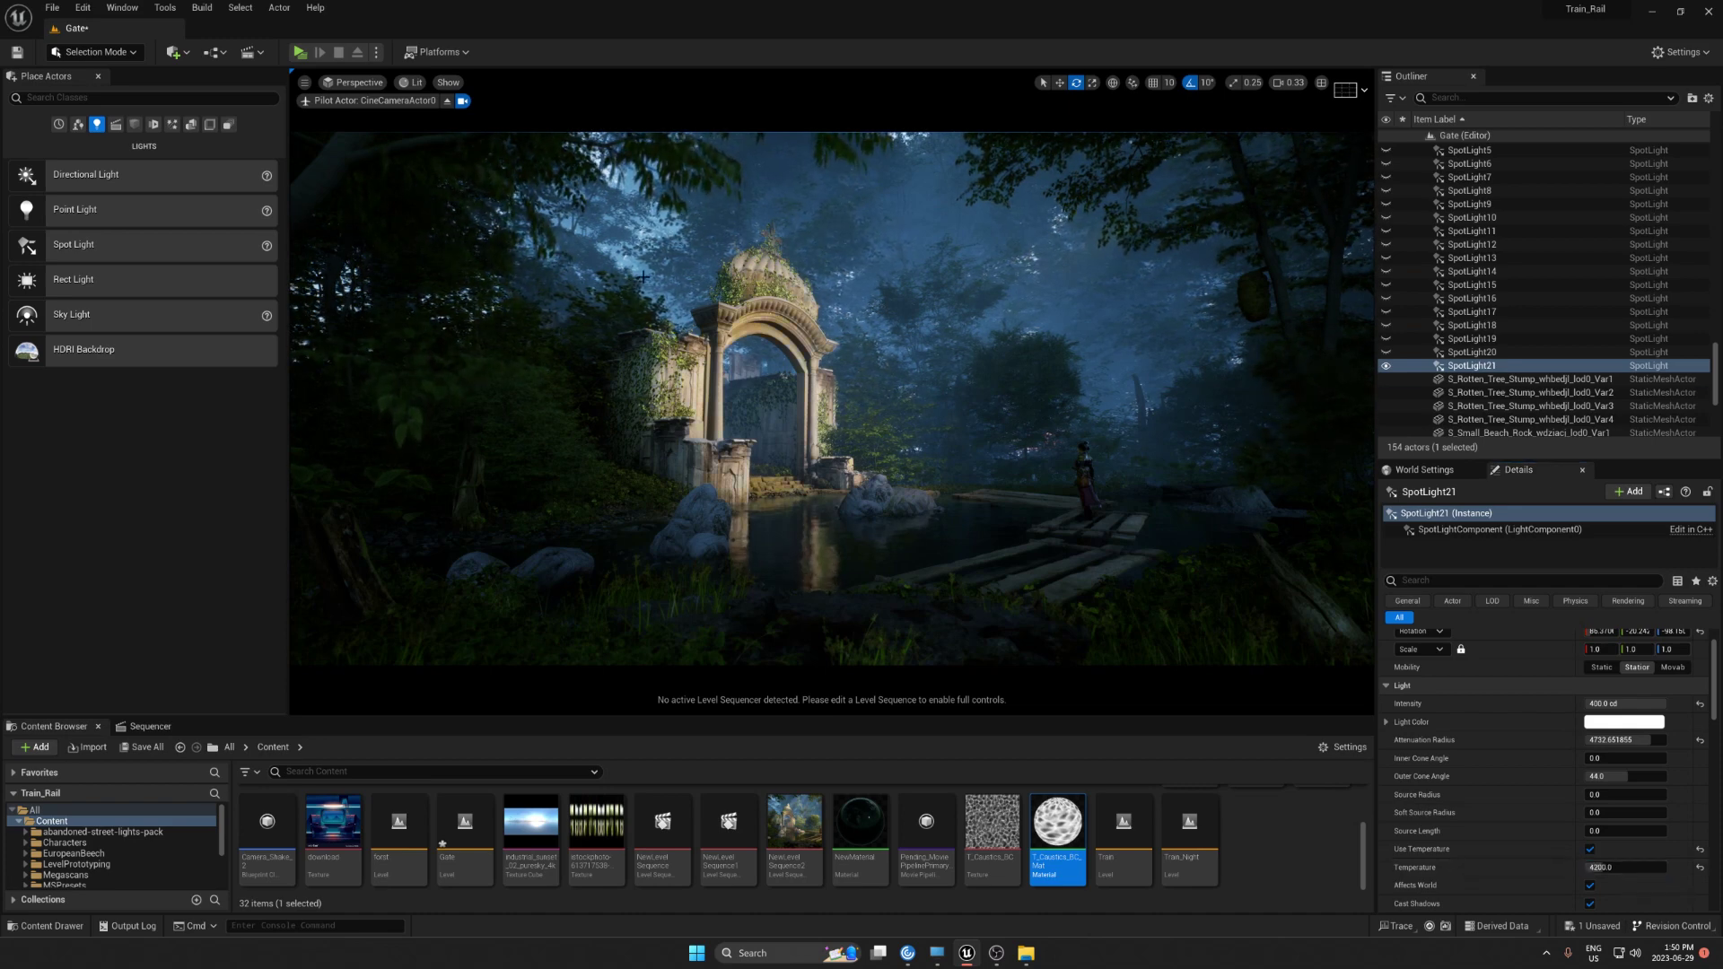
key(F11)
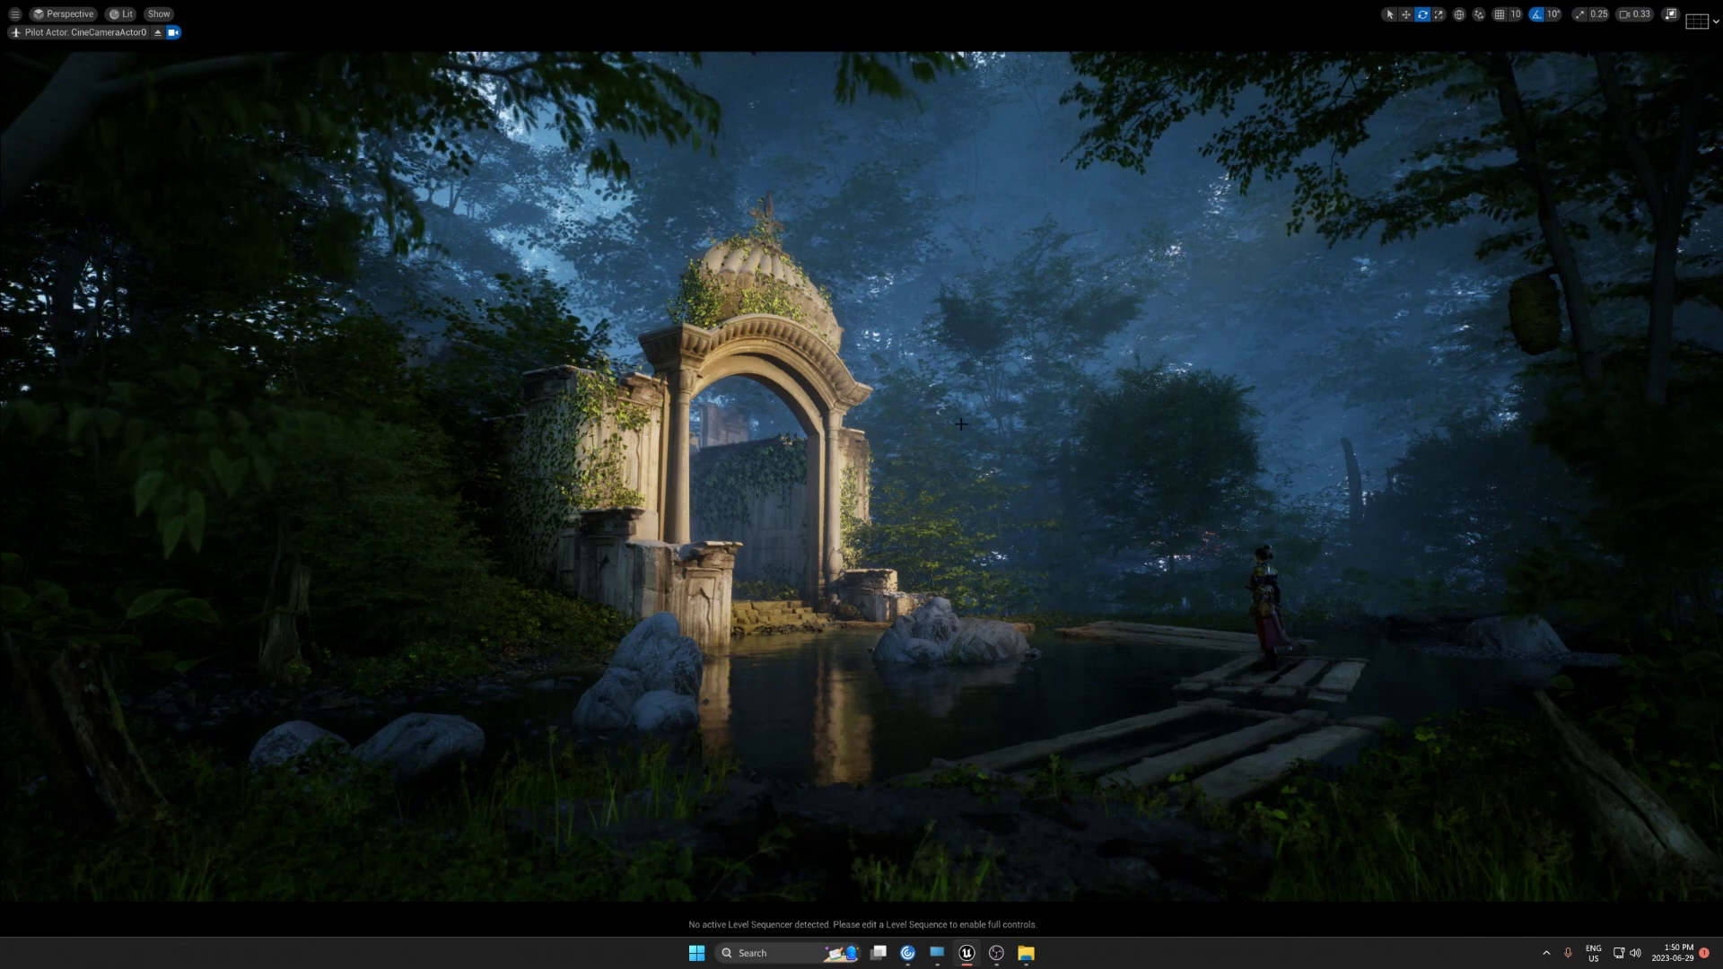
key(F11)
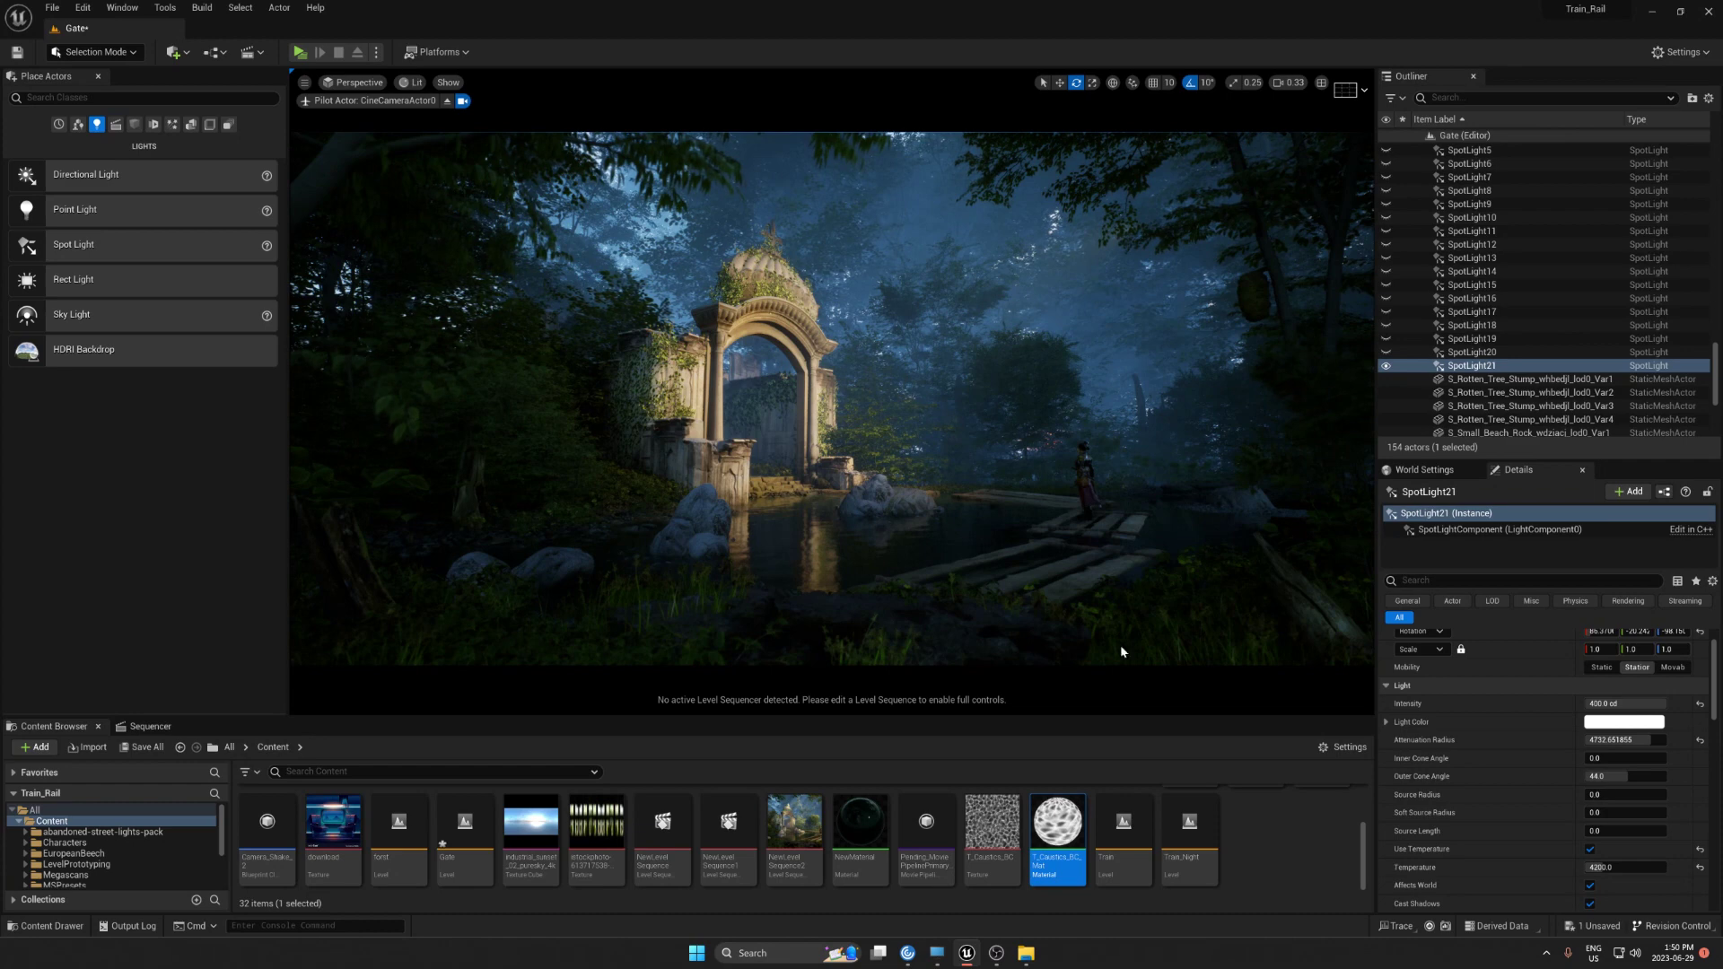
Open the T_Caustics_BC_Mat material to examine its light function graph and material domain
double_click(1057, 821)
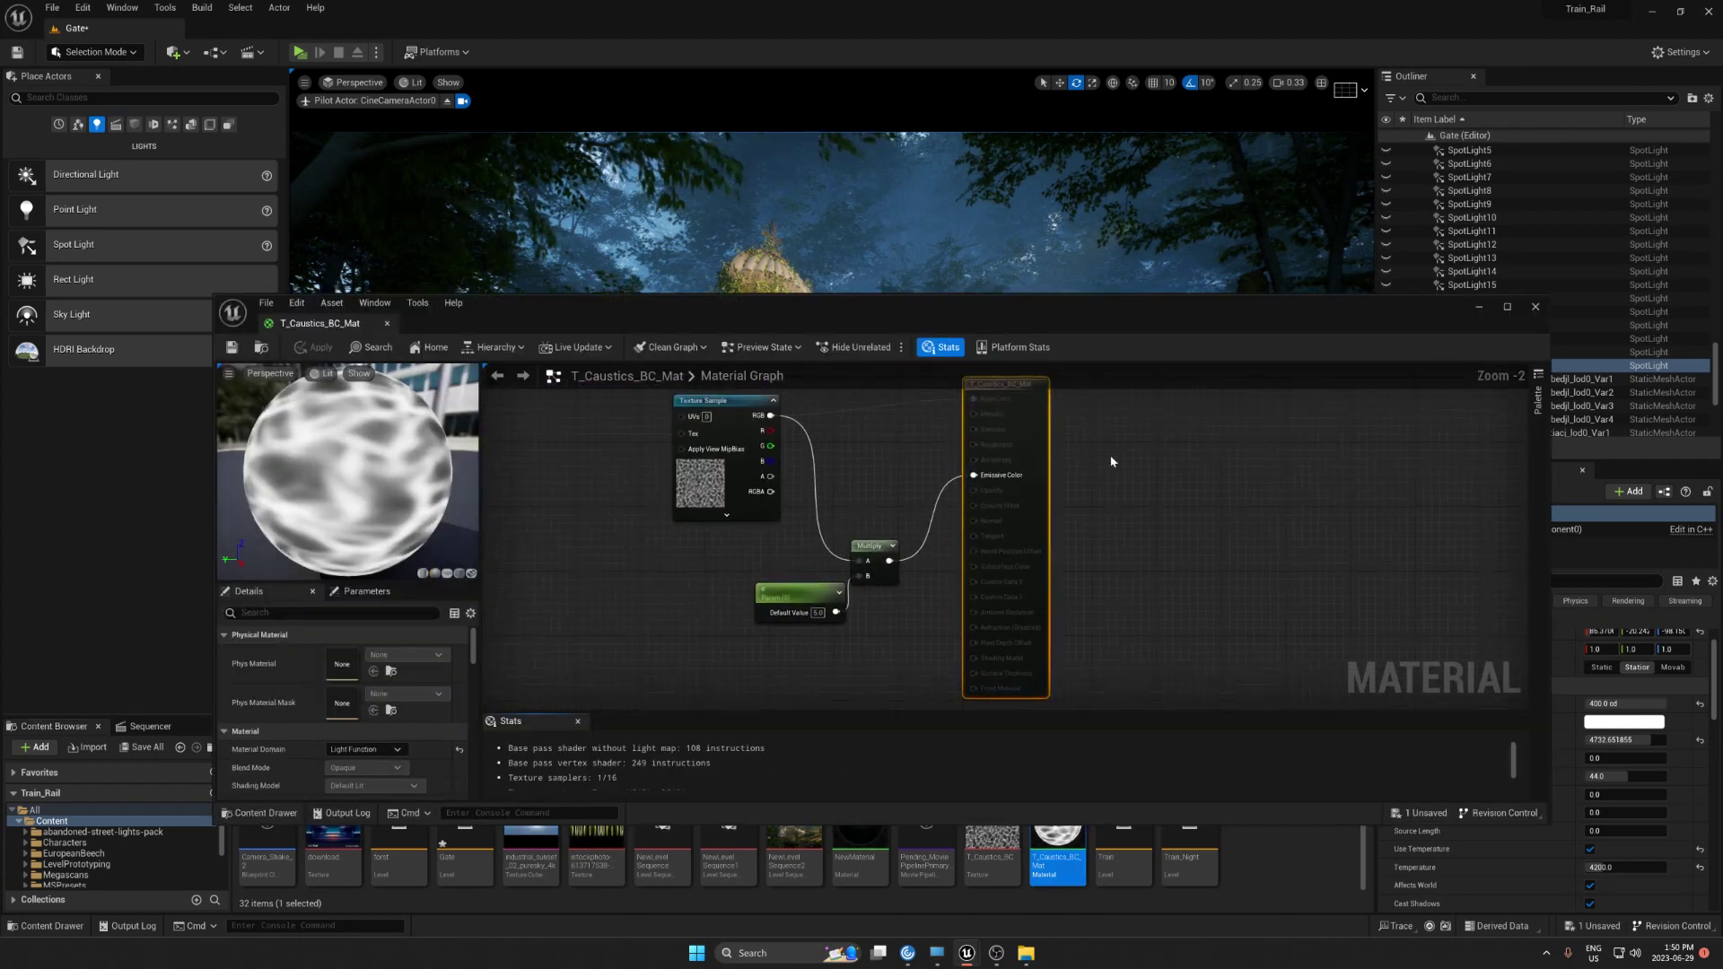
right_drag(1152, 421, 1200, 474)
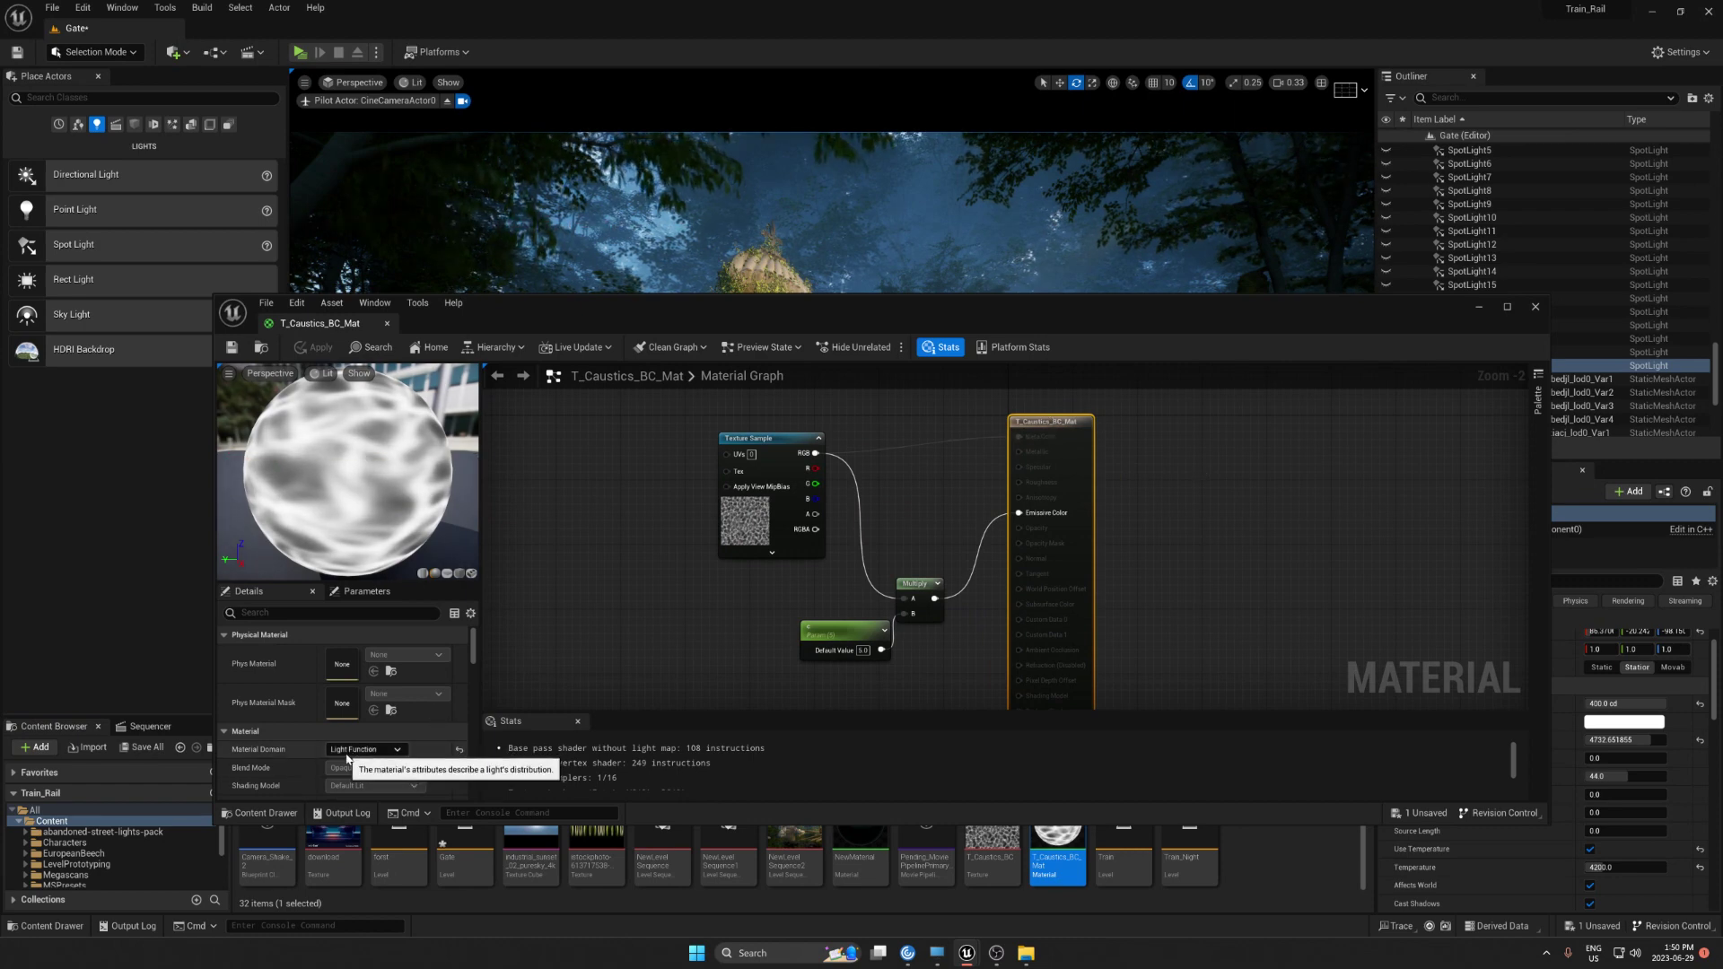
Close the caustics material and open the T_Caustics_BC texture to examine its pattern, closing it when finished
drag(1104, 309, 1108, 390)
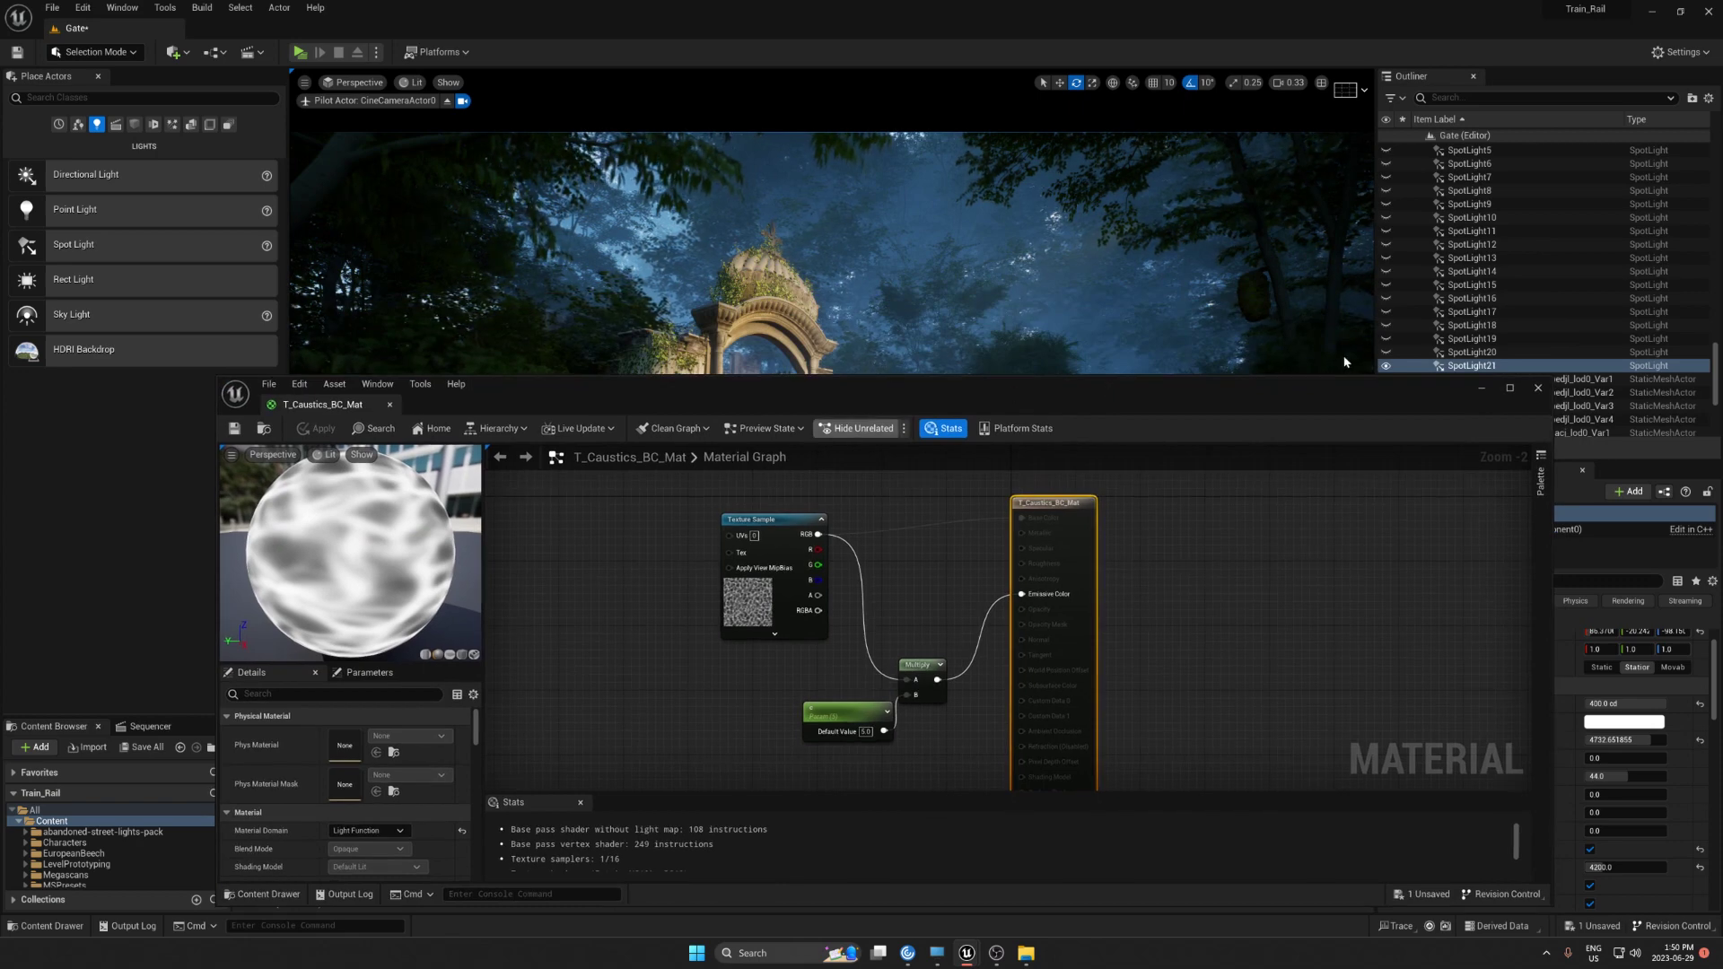
click(1539, 390)
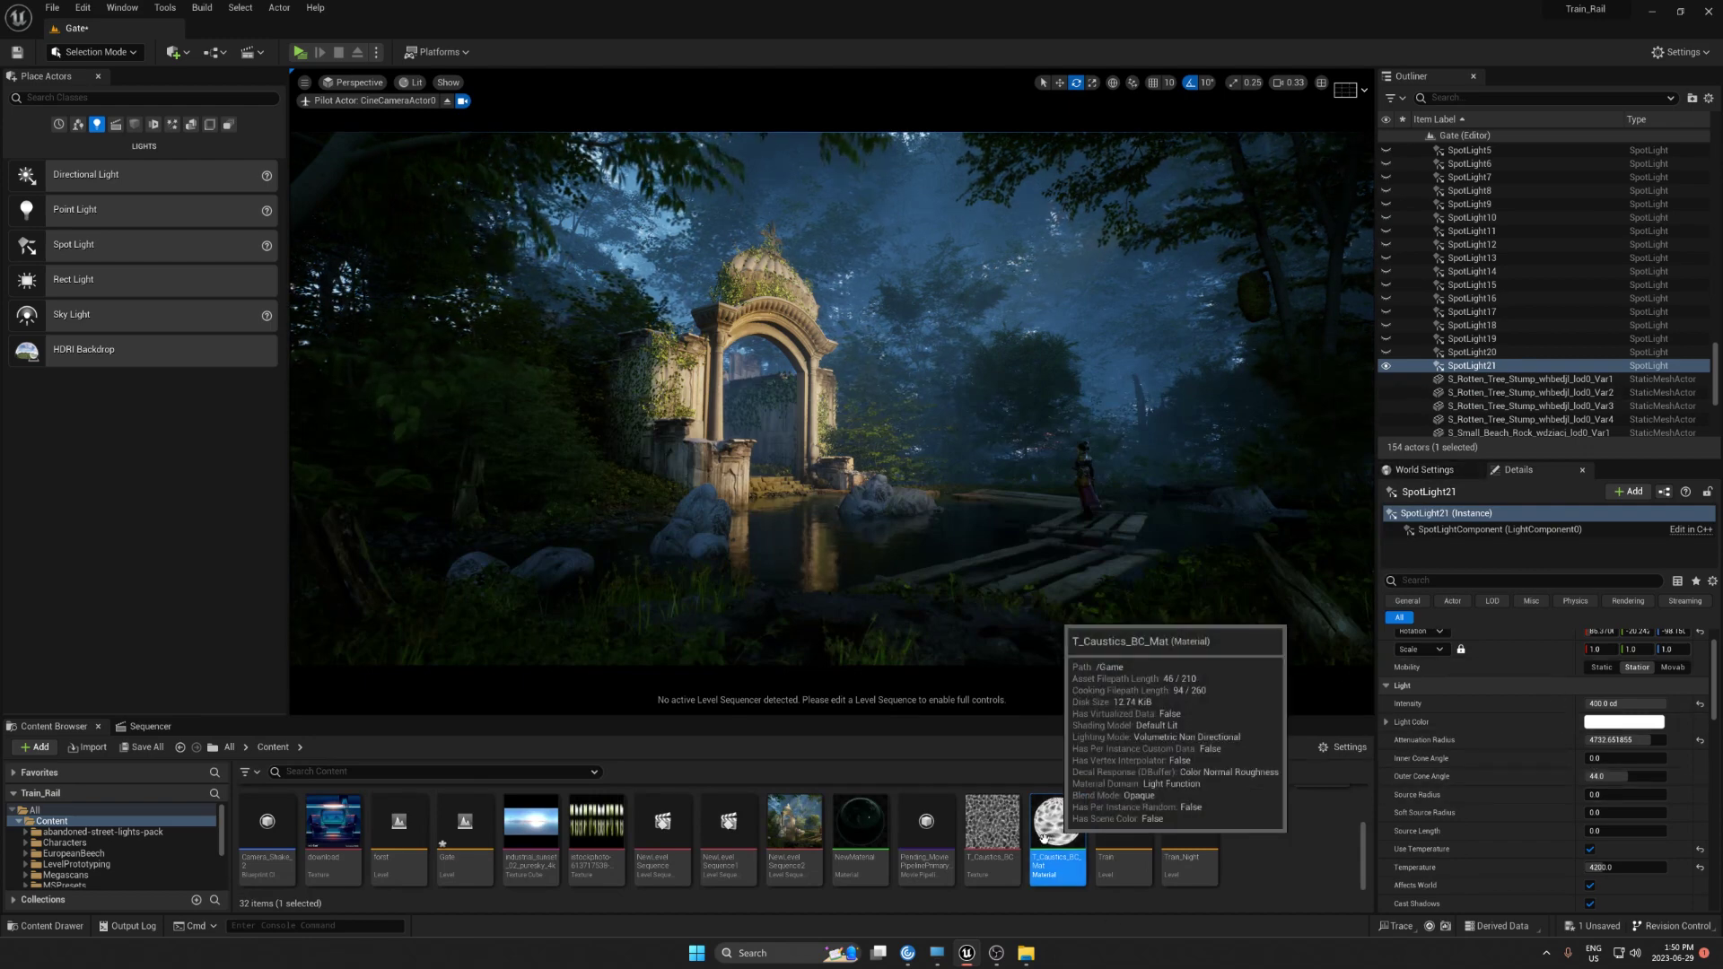
click(998, 827)
double_click(999, 827)
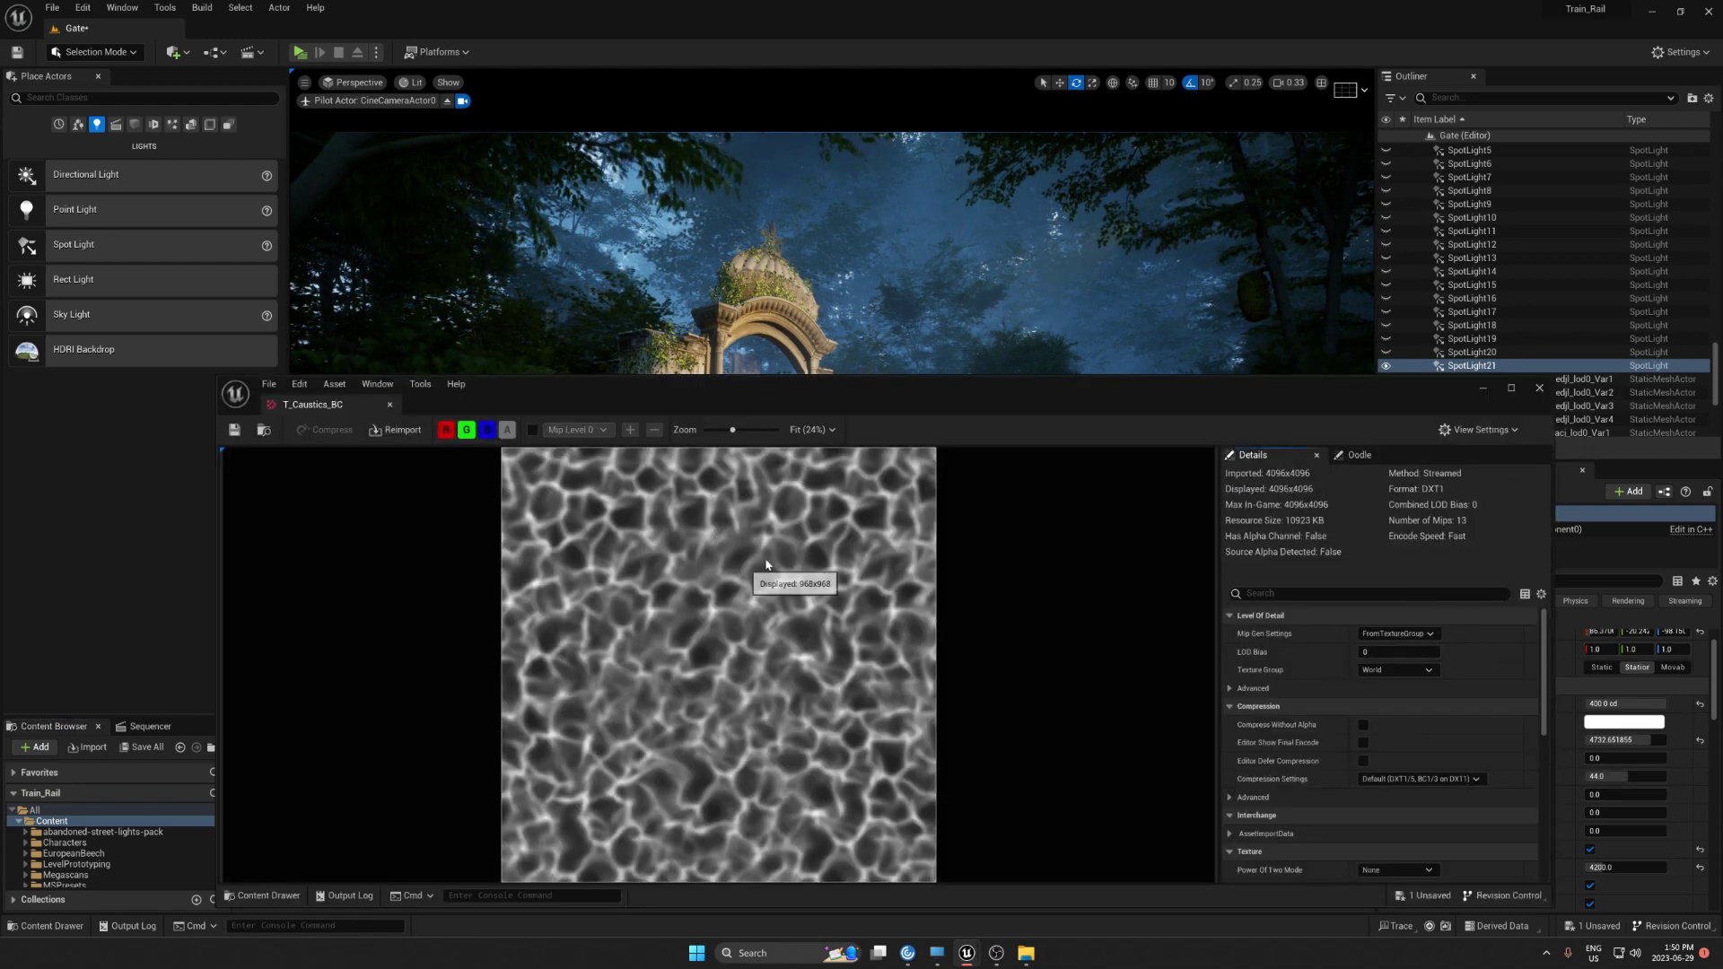
click(1540, 392)
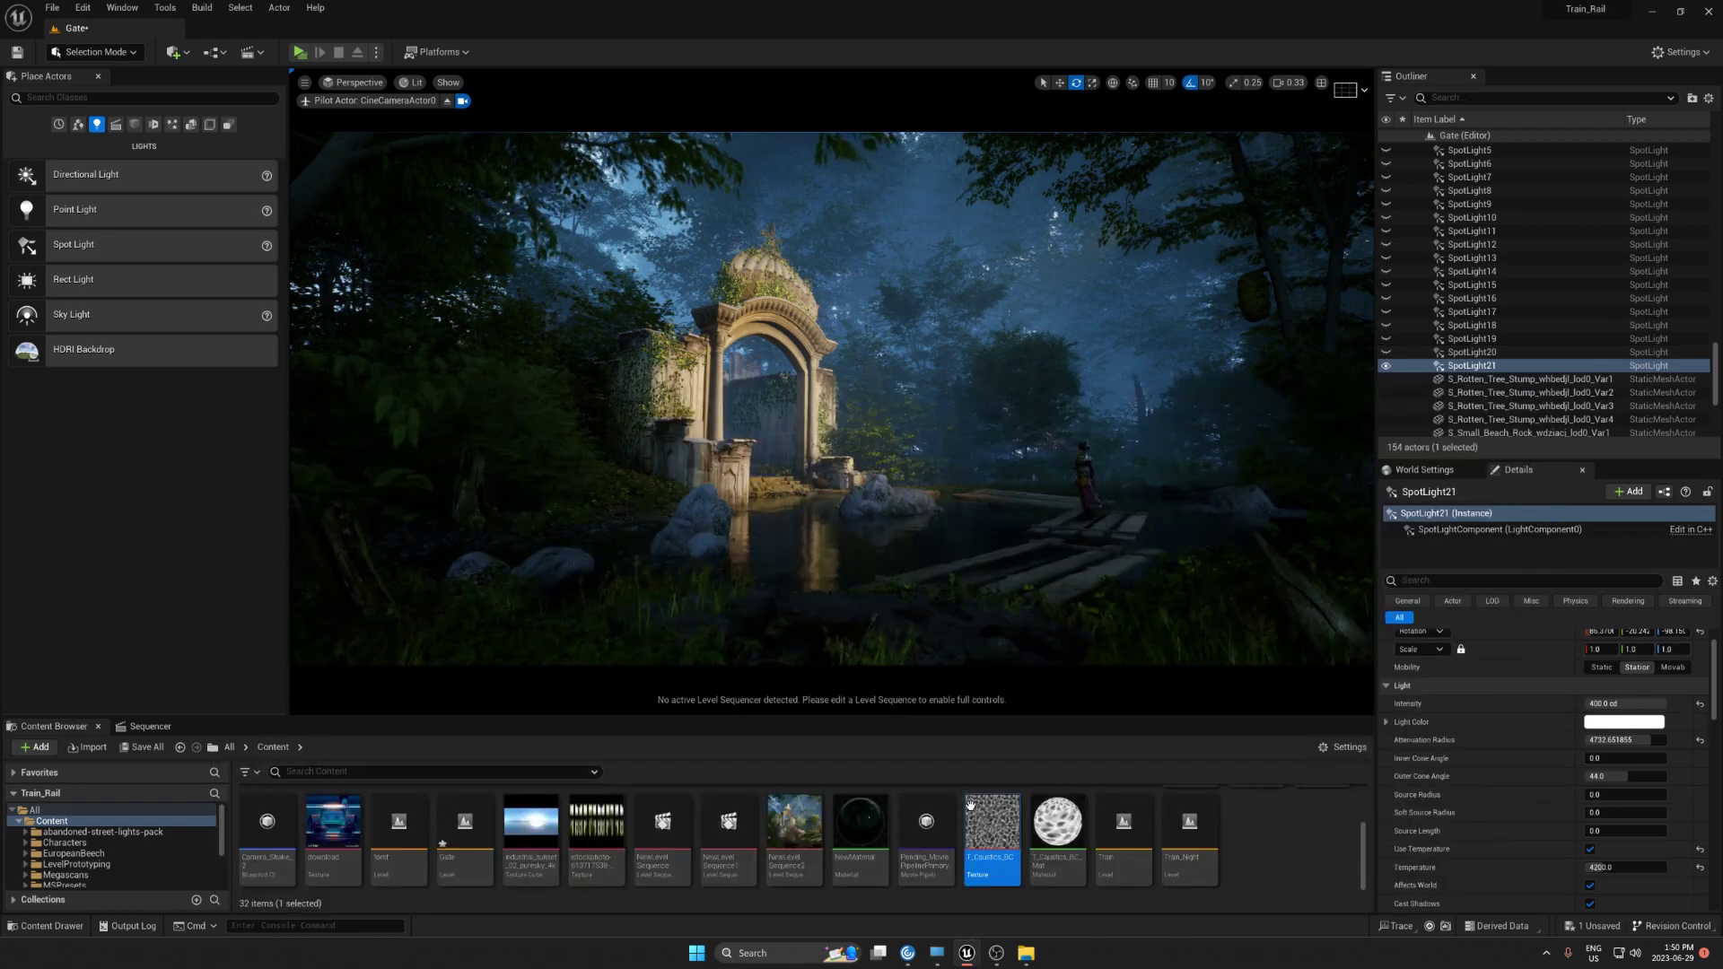
Assign T_Caustics_BC_Mat as the Light Function Material of SpotLight21
scroll(1545, 756, down, 2)
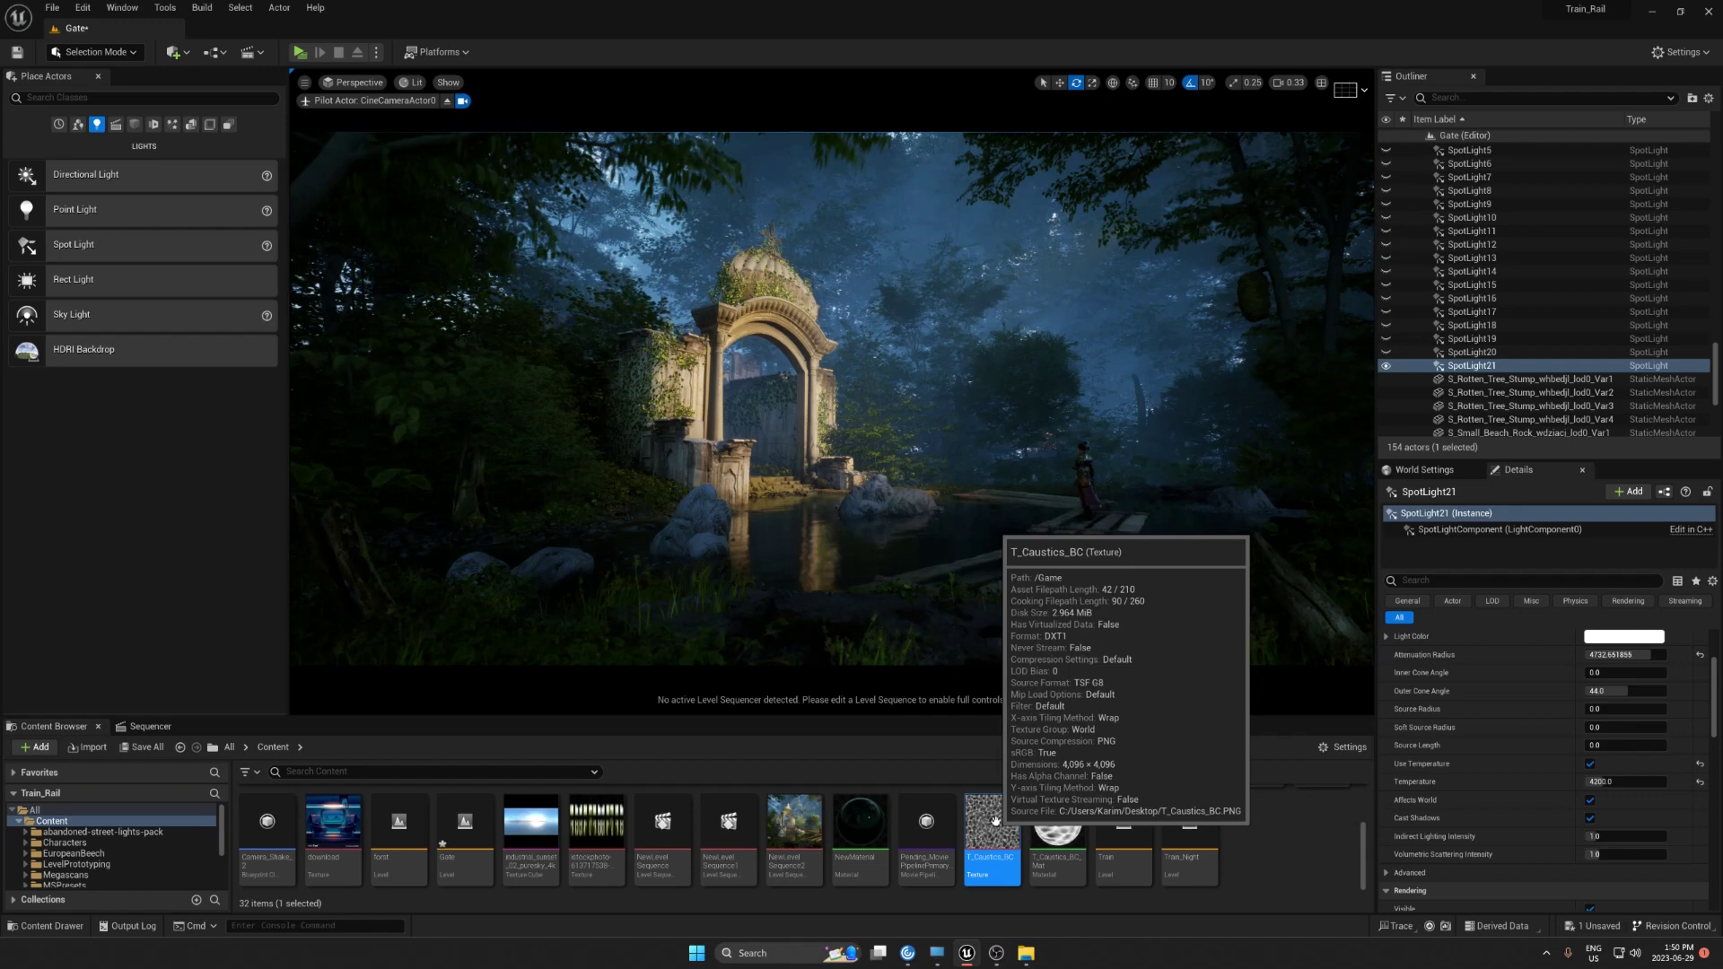
scroll(1481, 786, down, 2)
scroll(1487, 768, down, 5)
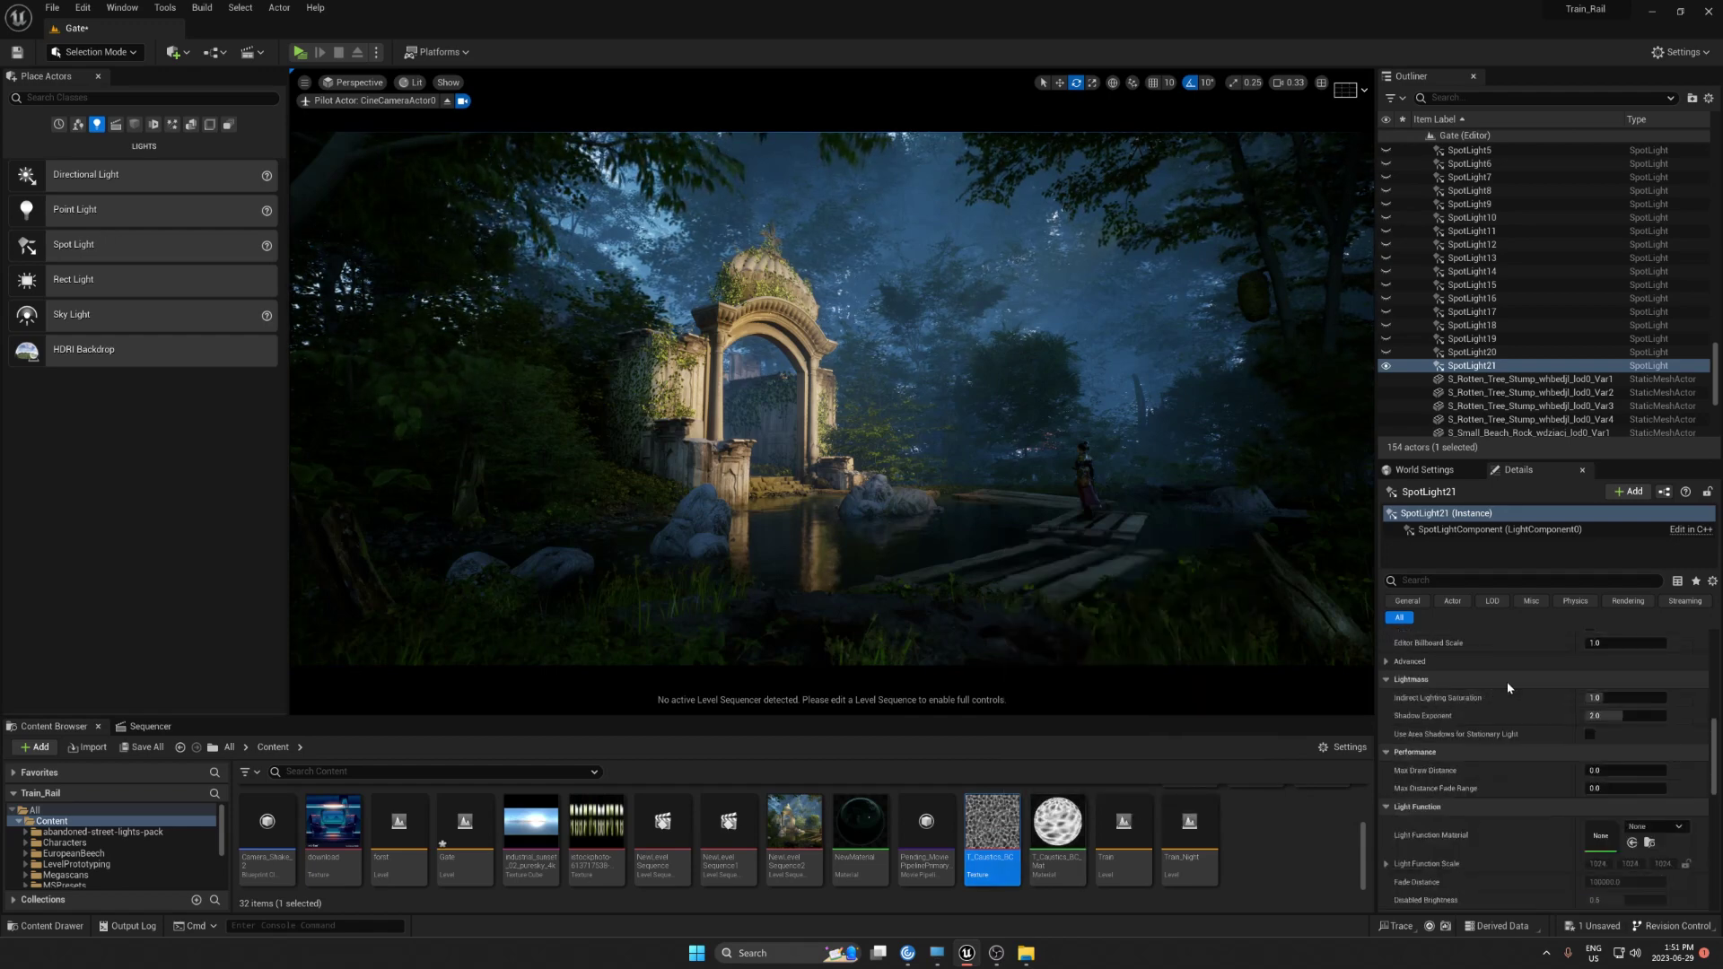
drag(1057, 821, 1598, 770)
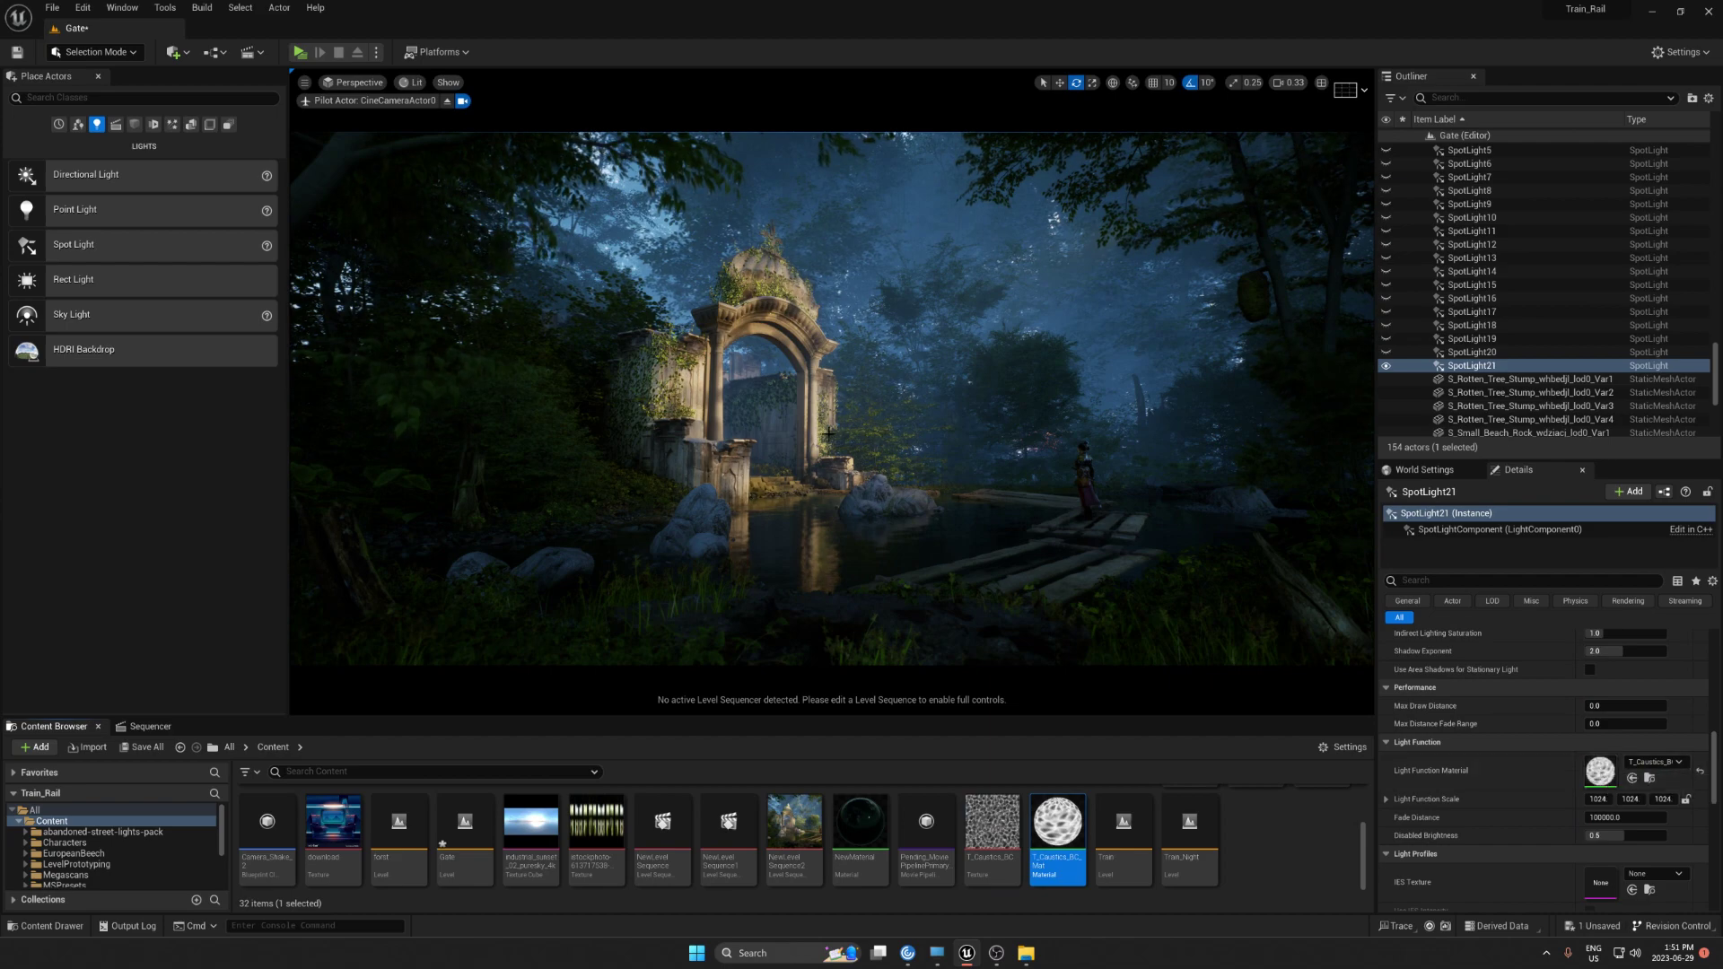
Adjust the spot light's Light Function Scale on all axes, with X at about 1422 and Z at about 888, checking the pattern on the arch
scroll(832, 434, up, 8)
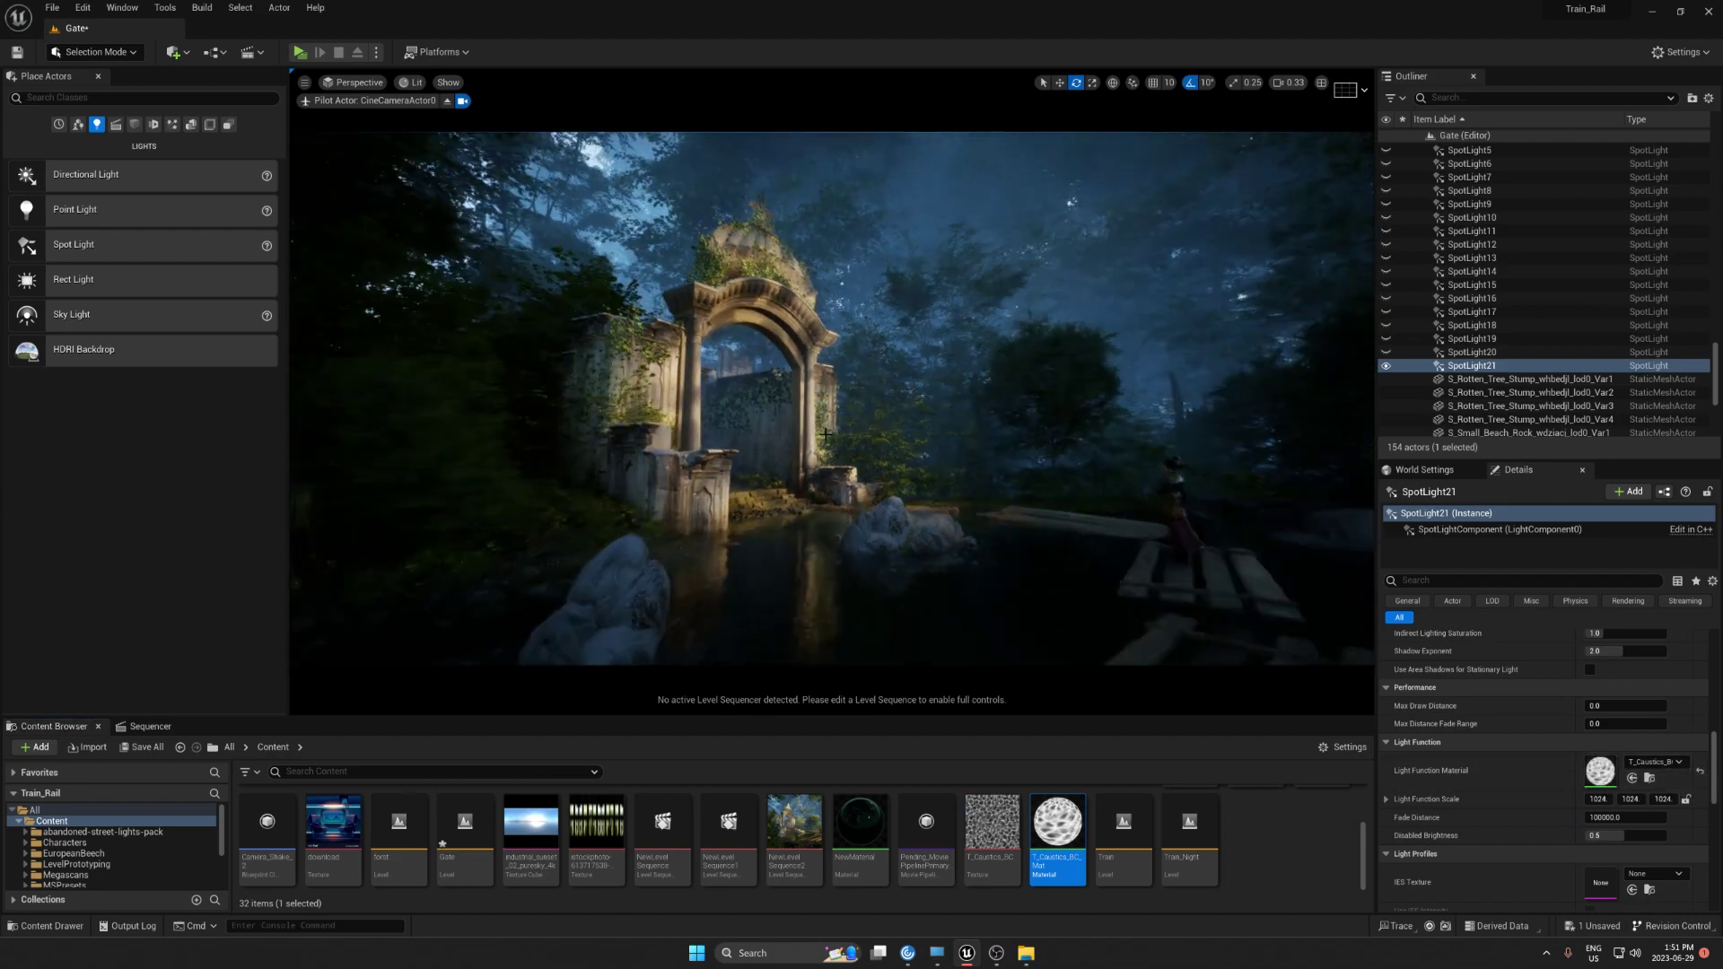
scroll(806, 360, down, 5)
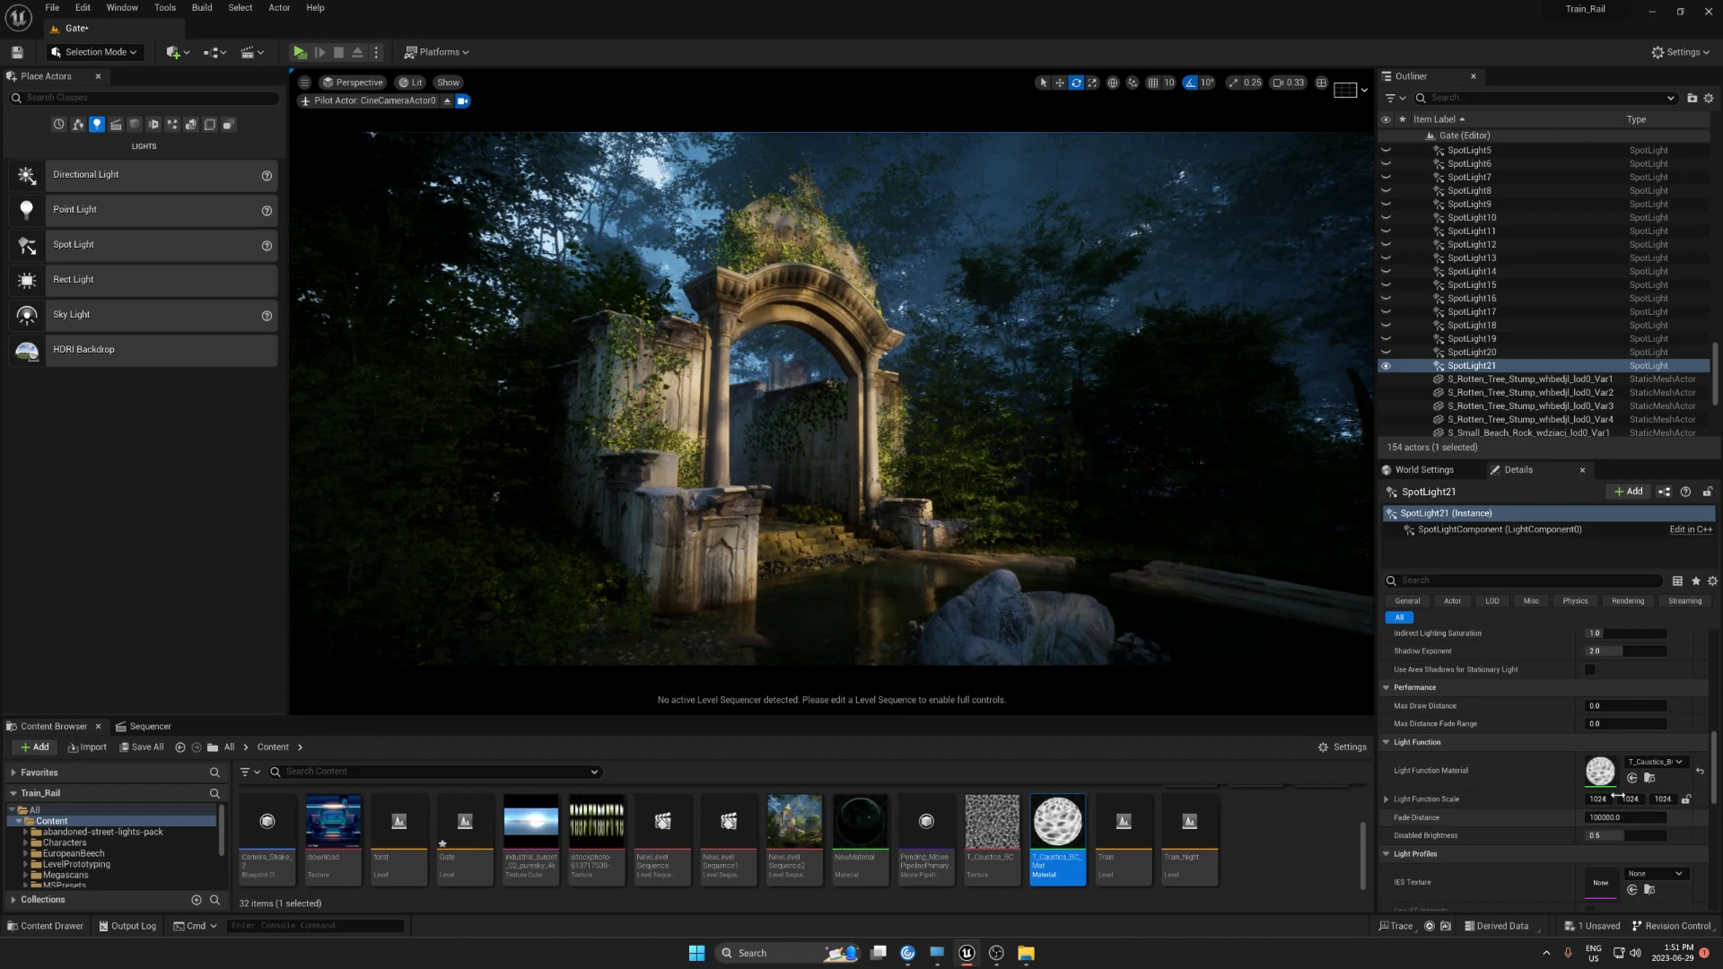
mouse_move(1593, 798)
mouse_down()
mouse_move(1663, 799)
mouse_move(1583, 797)
mouse_up()
right_drag(968, 588, 1086, 588)
mouse_move(1631, 798)
mouse_down()
mouse_move(1579, 798)
mouse_move(1706, 800)
mouse_move(1665, 798)
mouse_up()
key(s)
right_drag(831, 399, 790, 350)
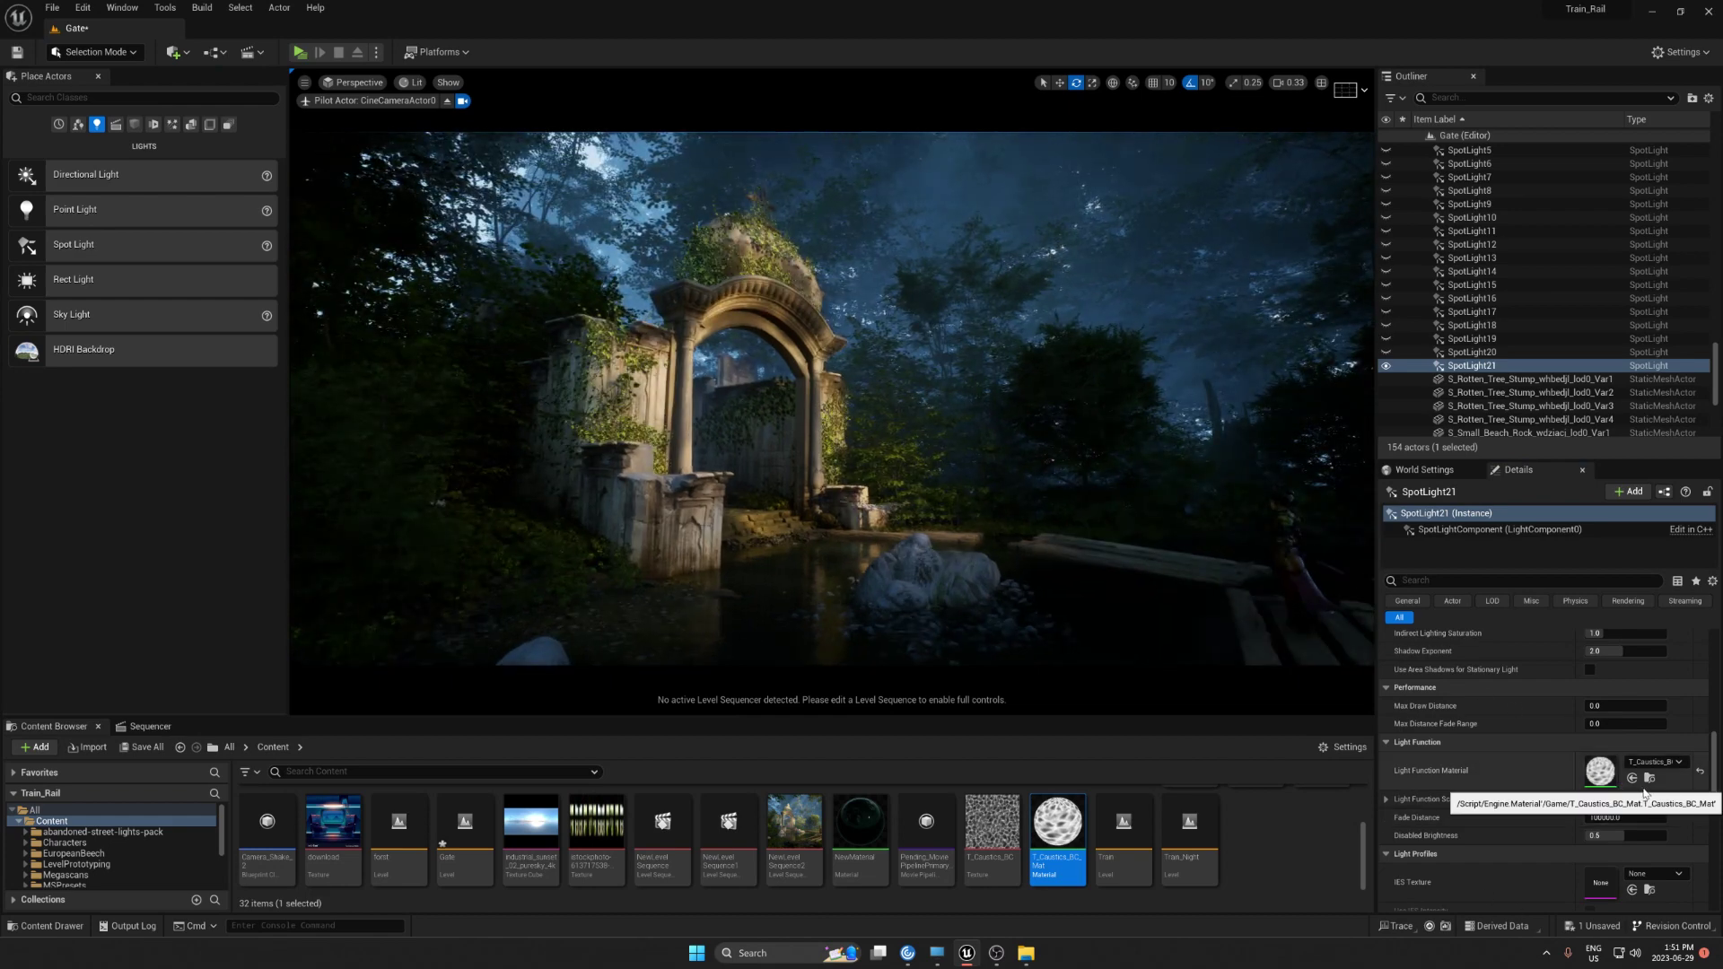
Reset the spot light's Light Function Material to compare the arch without caustics, and undo the reset
scroll(1696, 799, up, 1)
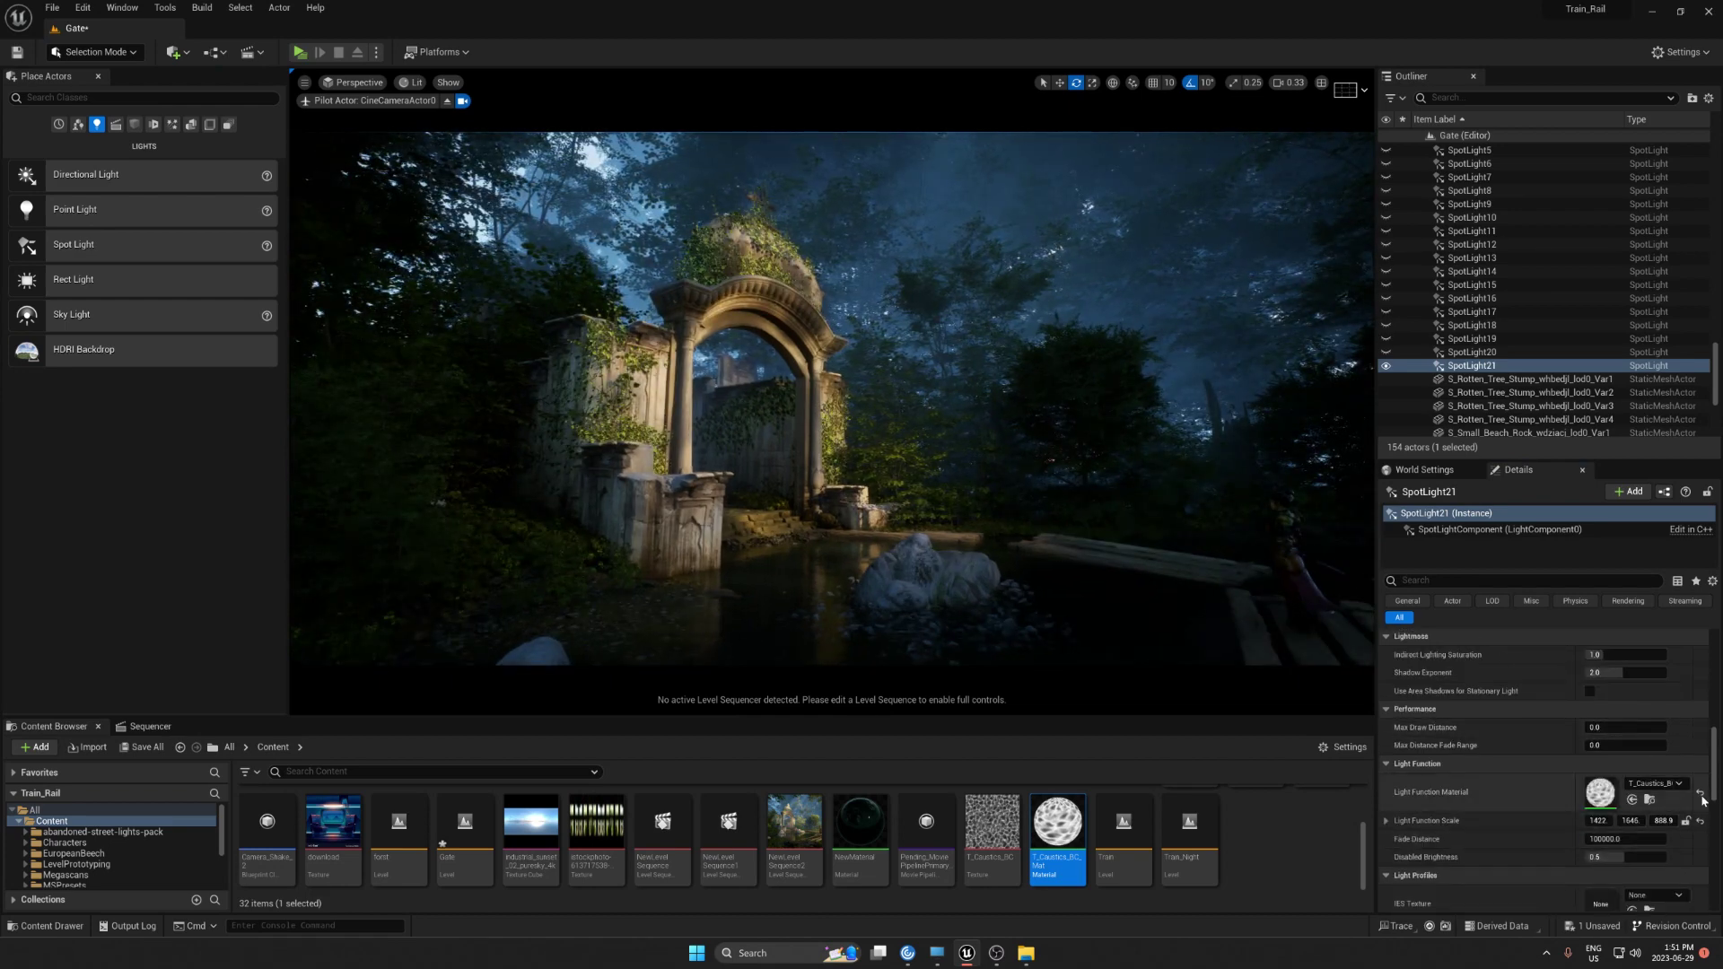
click(1701, 795)
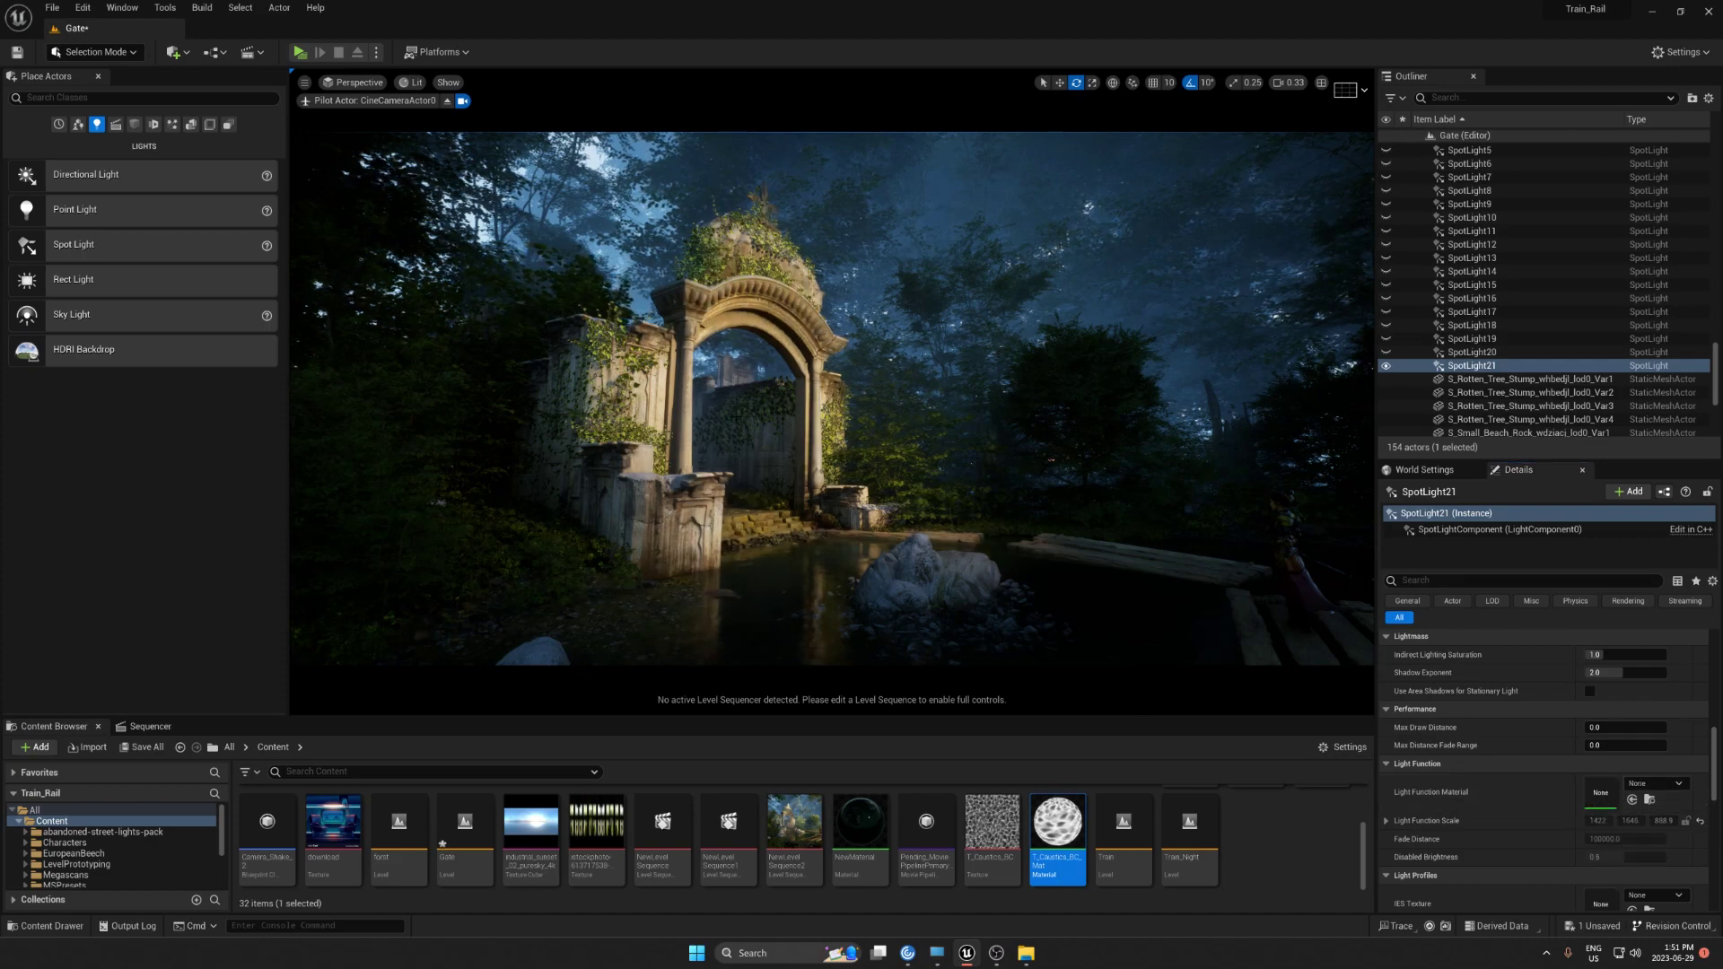
key(ctrl+z)
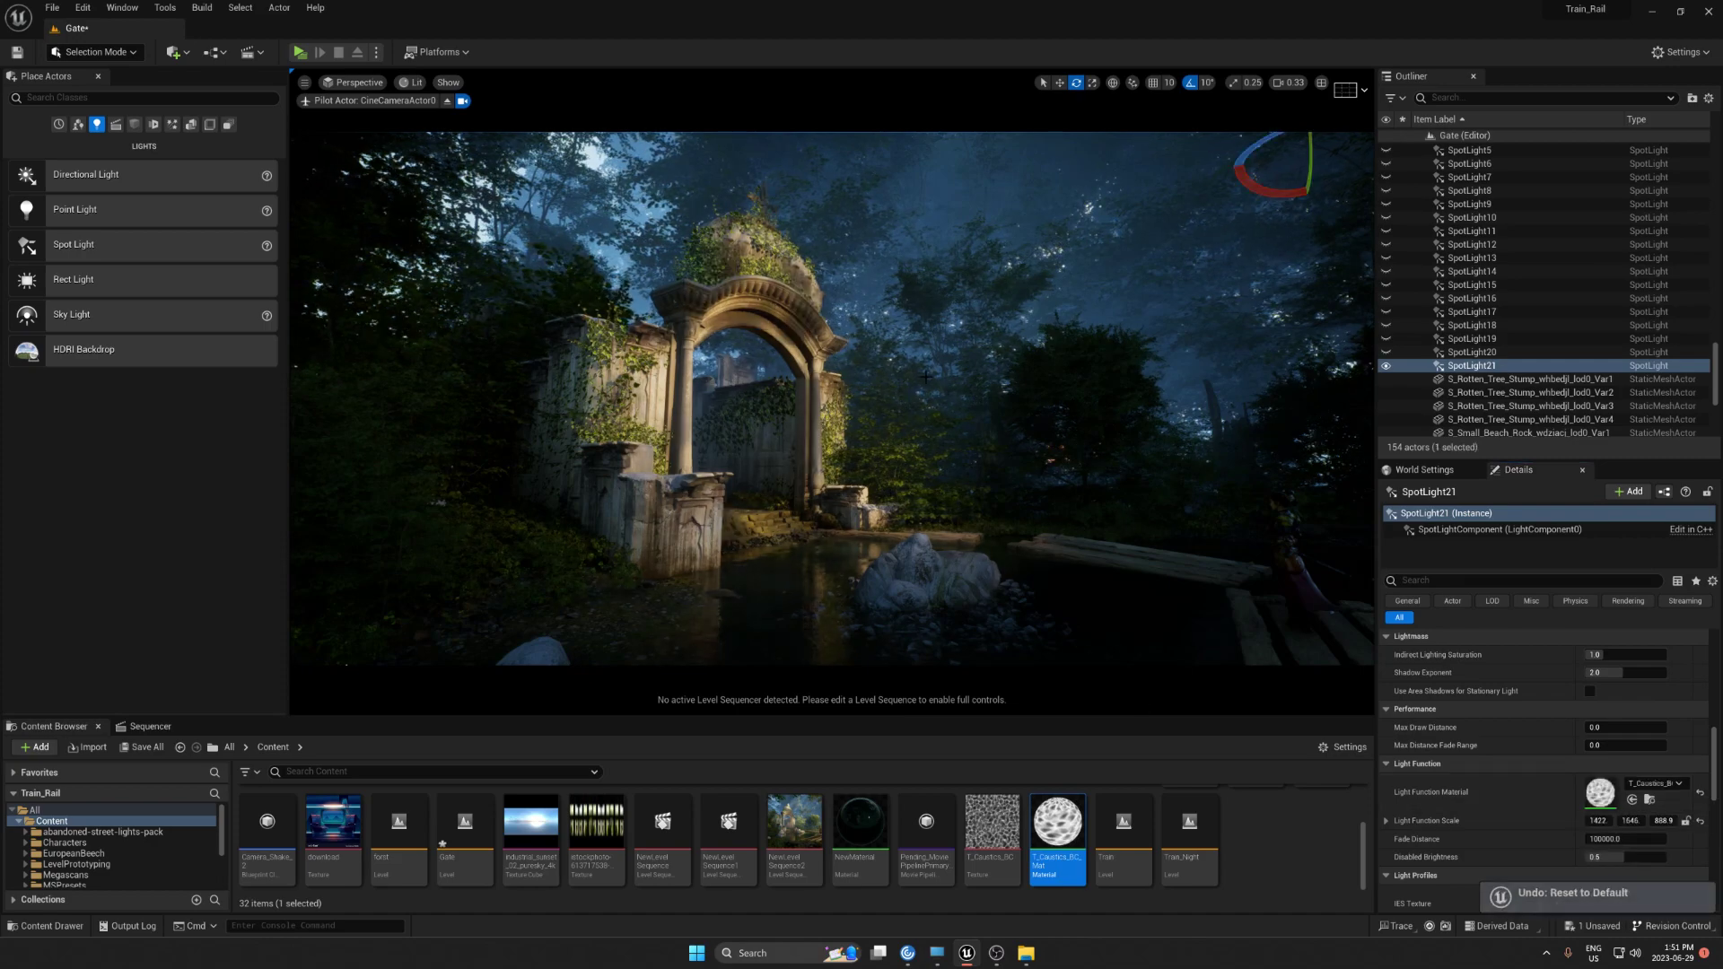